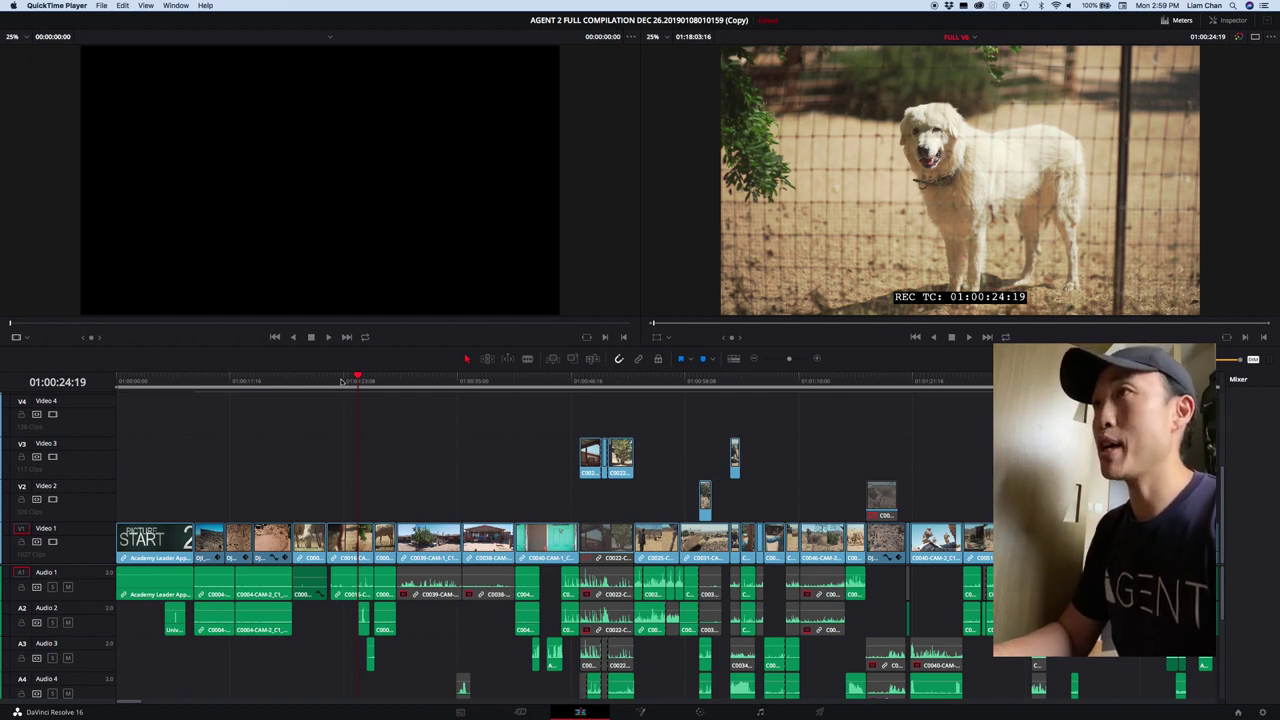
left_click_drag(166, 385, 192, 393)
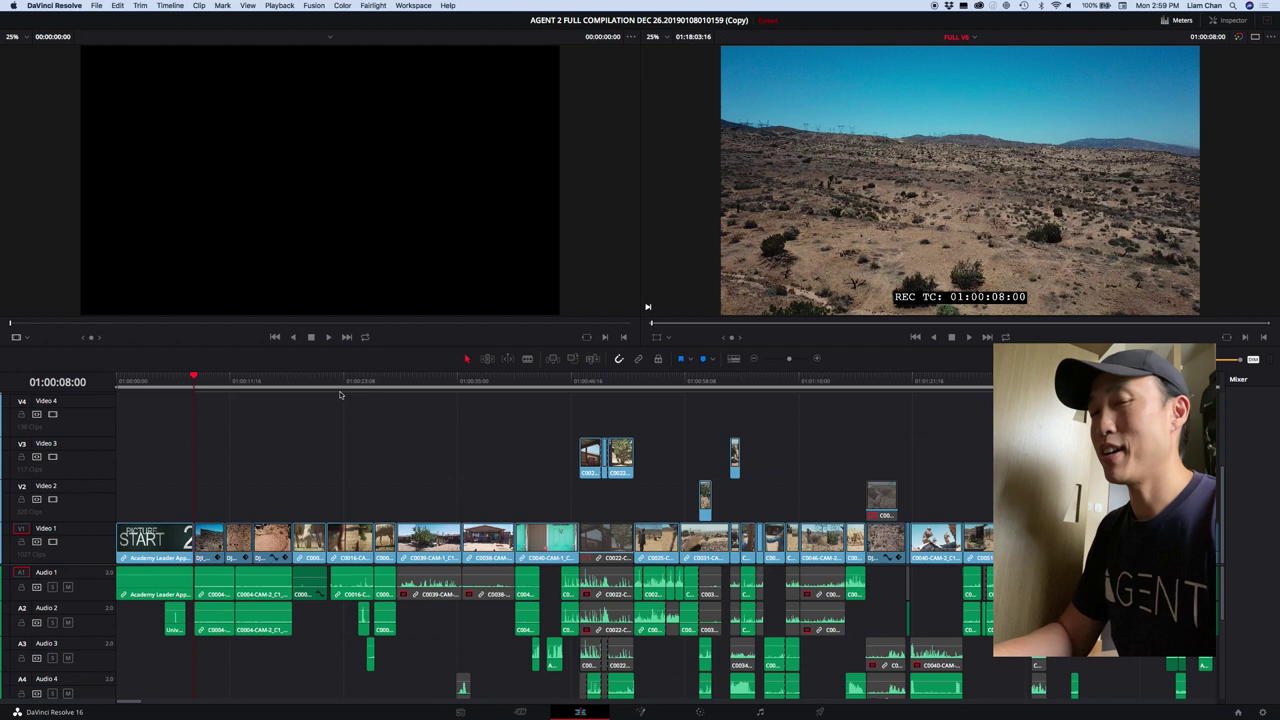
left_click(441, 382)
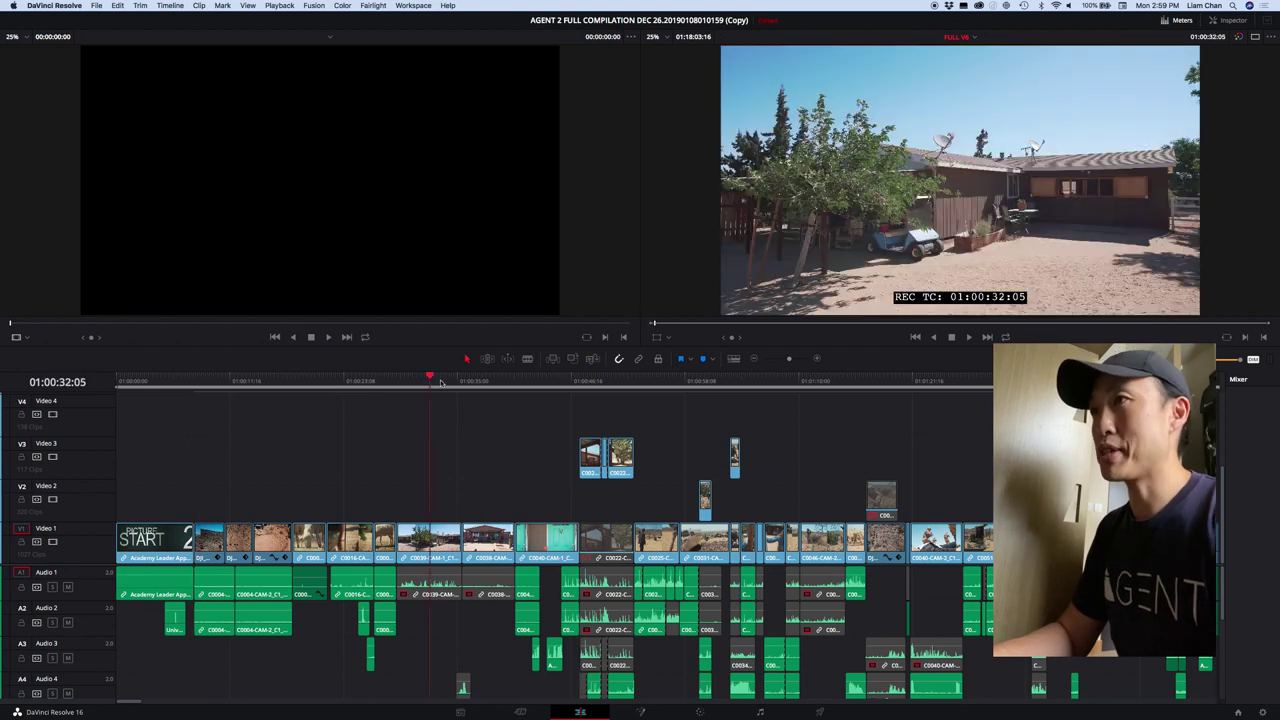
left_click(493, 594)
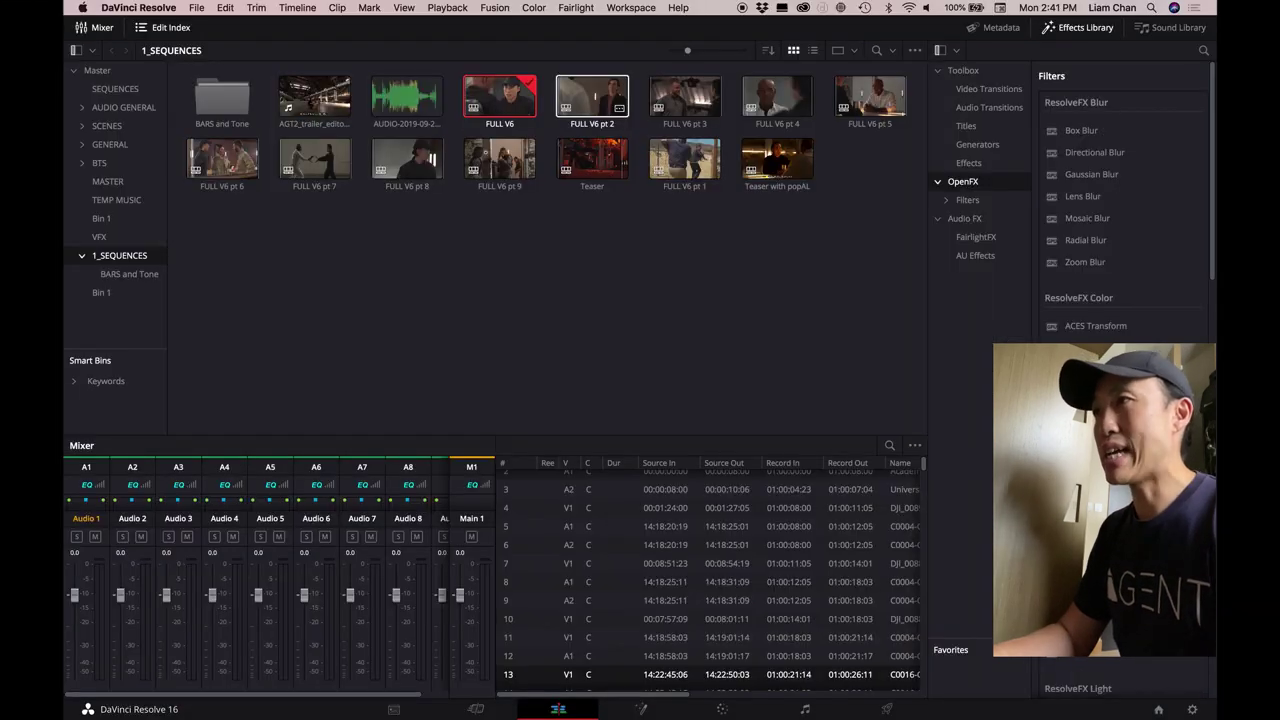
- Open the FULL V6 pt 2 timeline from the Media Pool in the Edit page and scrub through it
left_click(592, 96)
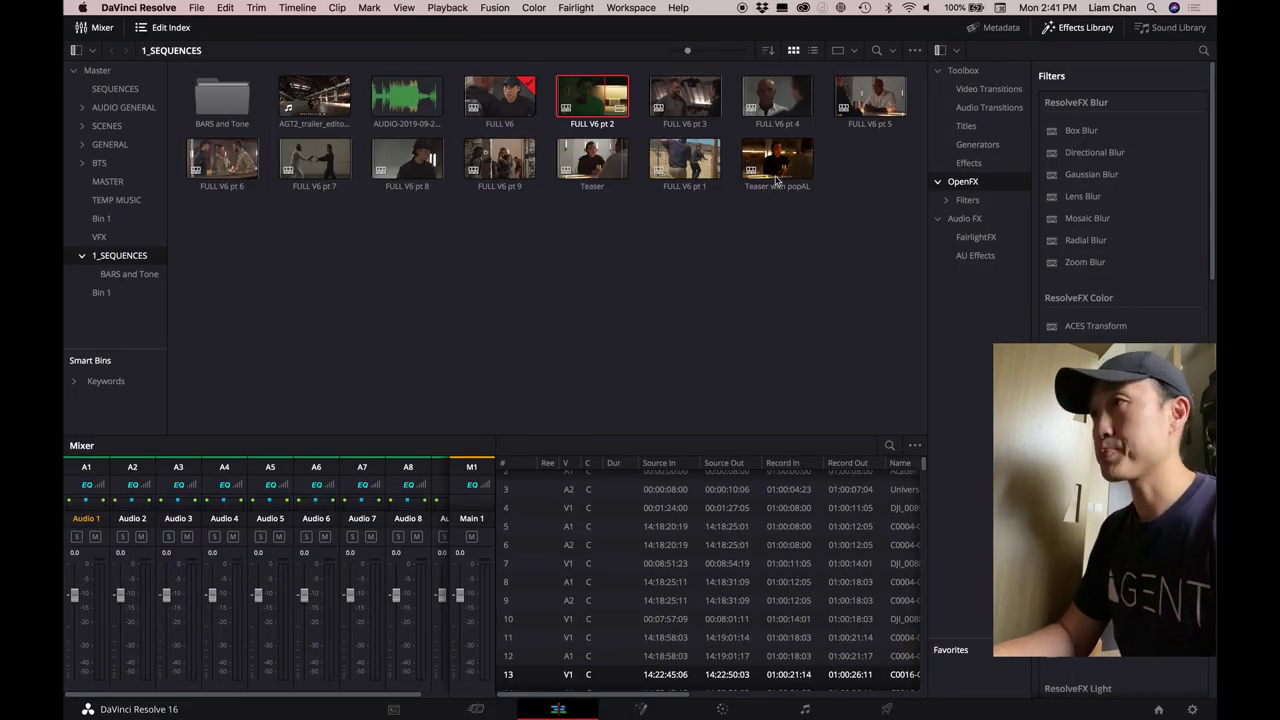
double_click(587, 103)
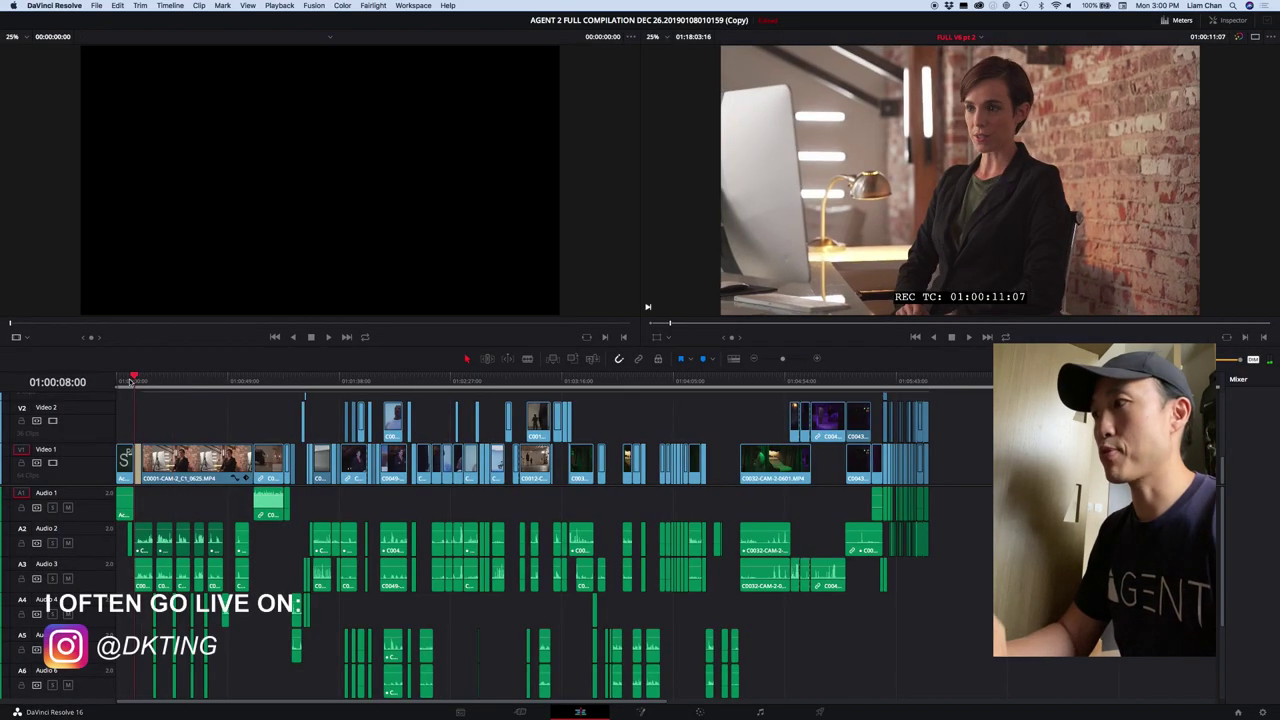
left_click(209, 384)
left_click_drag(209, 390, 948, 394)
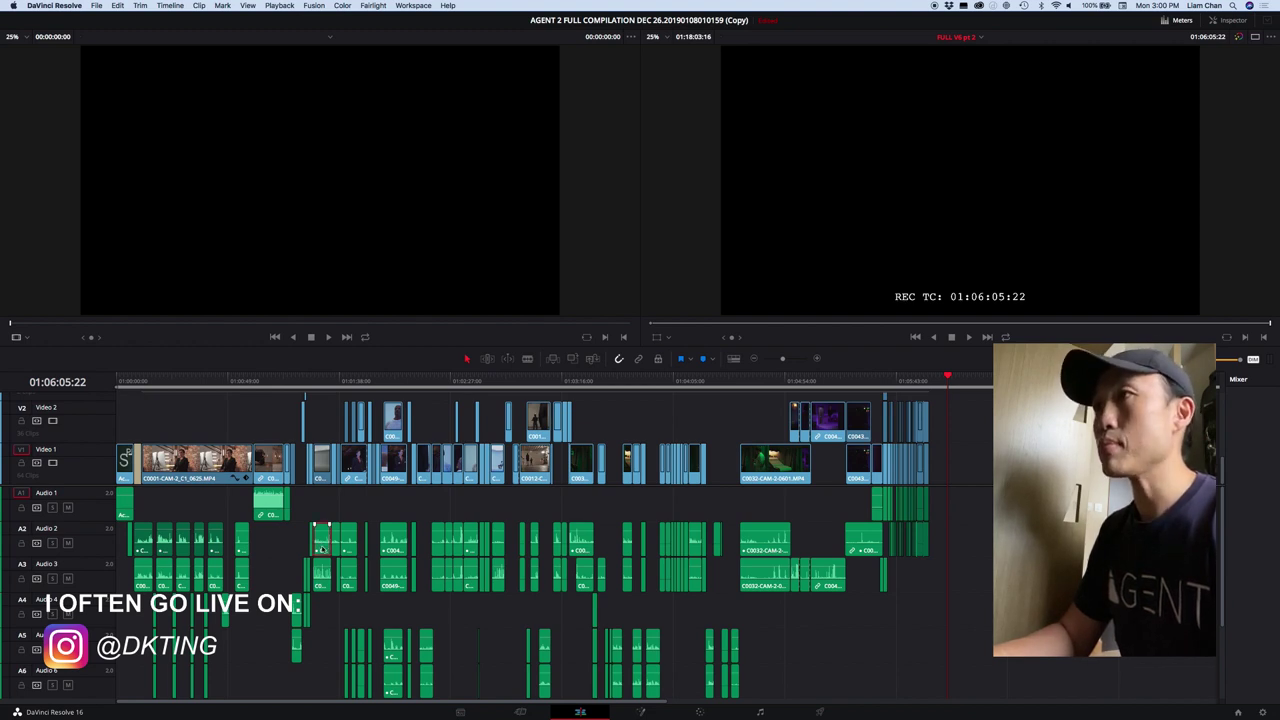
right_click(323, 548)
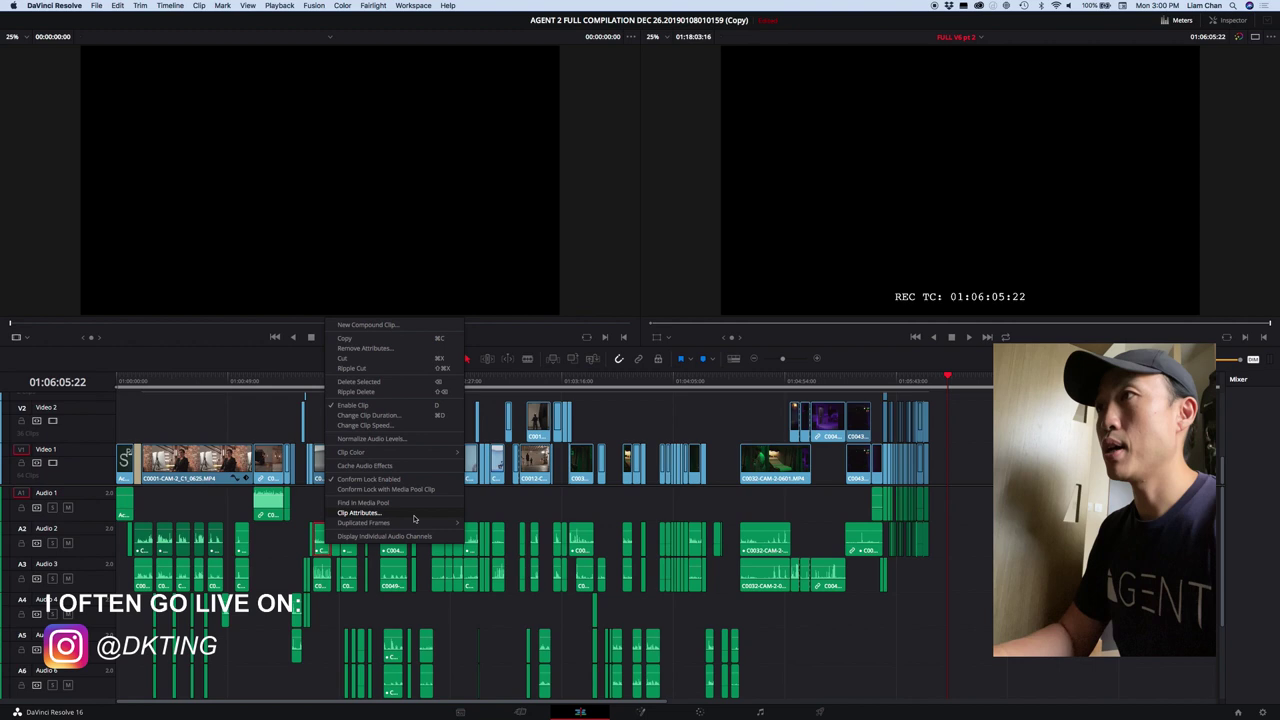
left_click(360, 512)
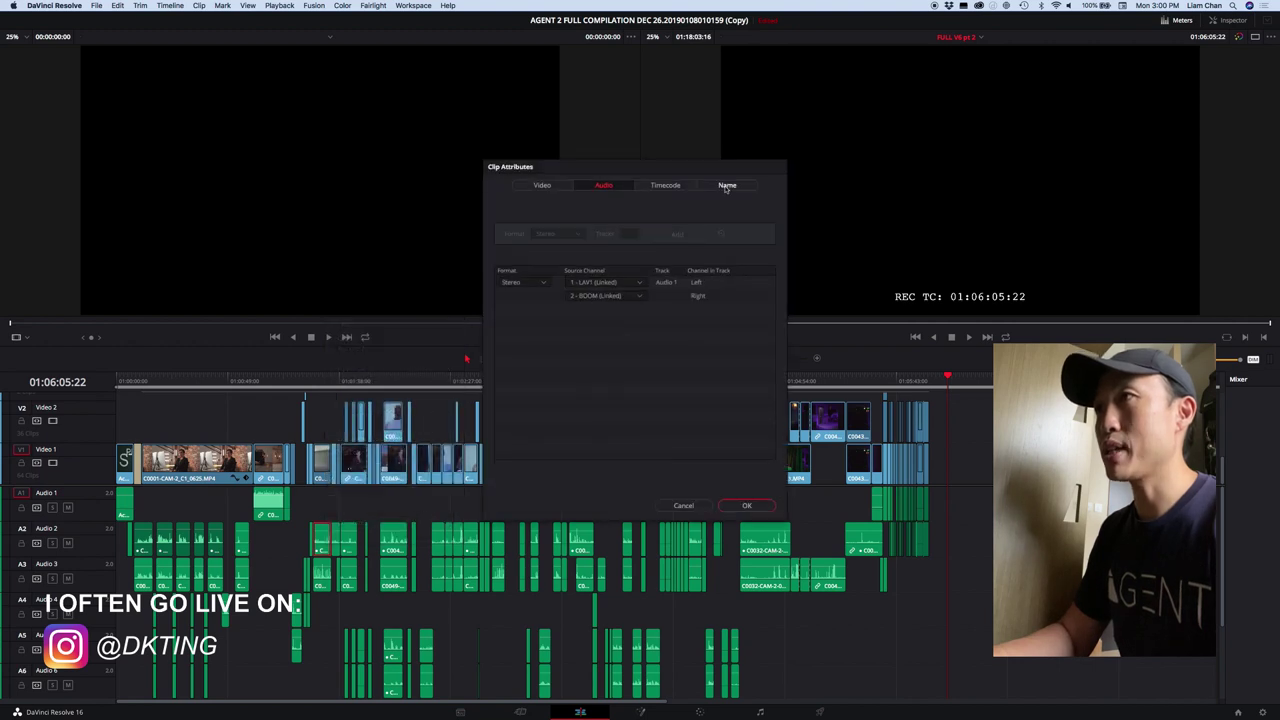
left_click(728, 185)
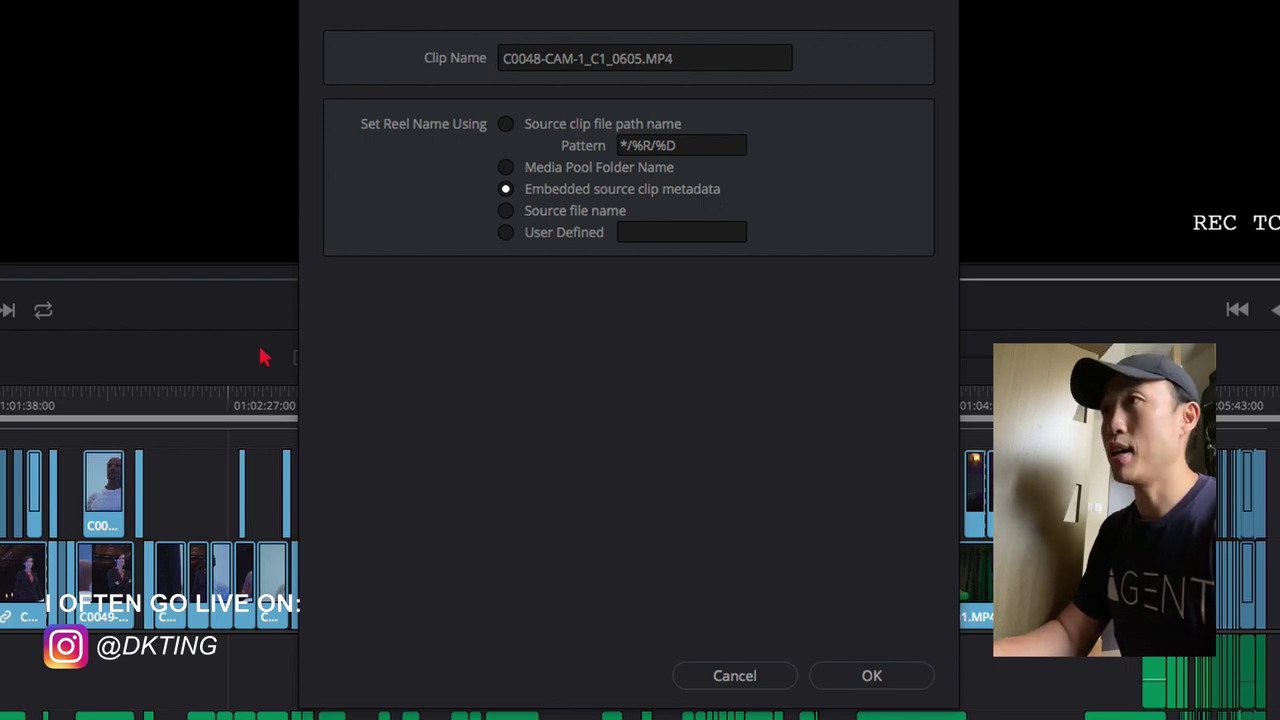
left_click(610, 12)
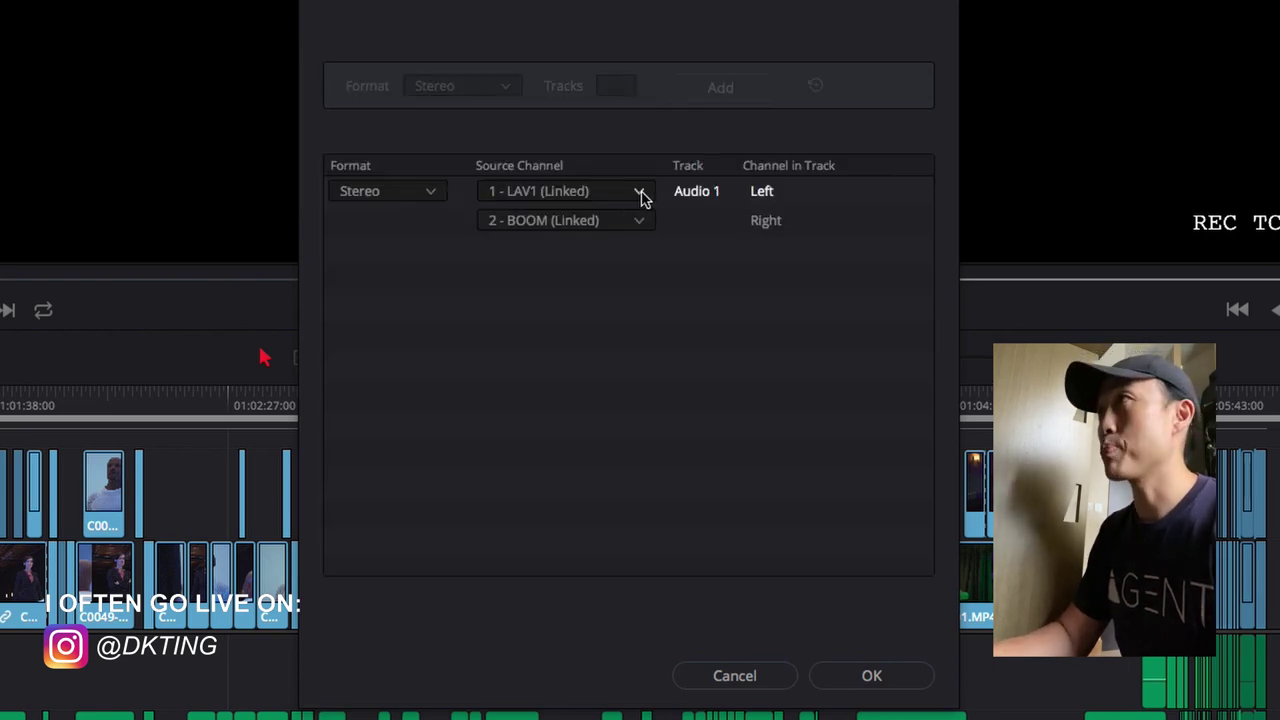
left_click(640, 195)
left_click(641, 197)
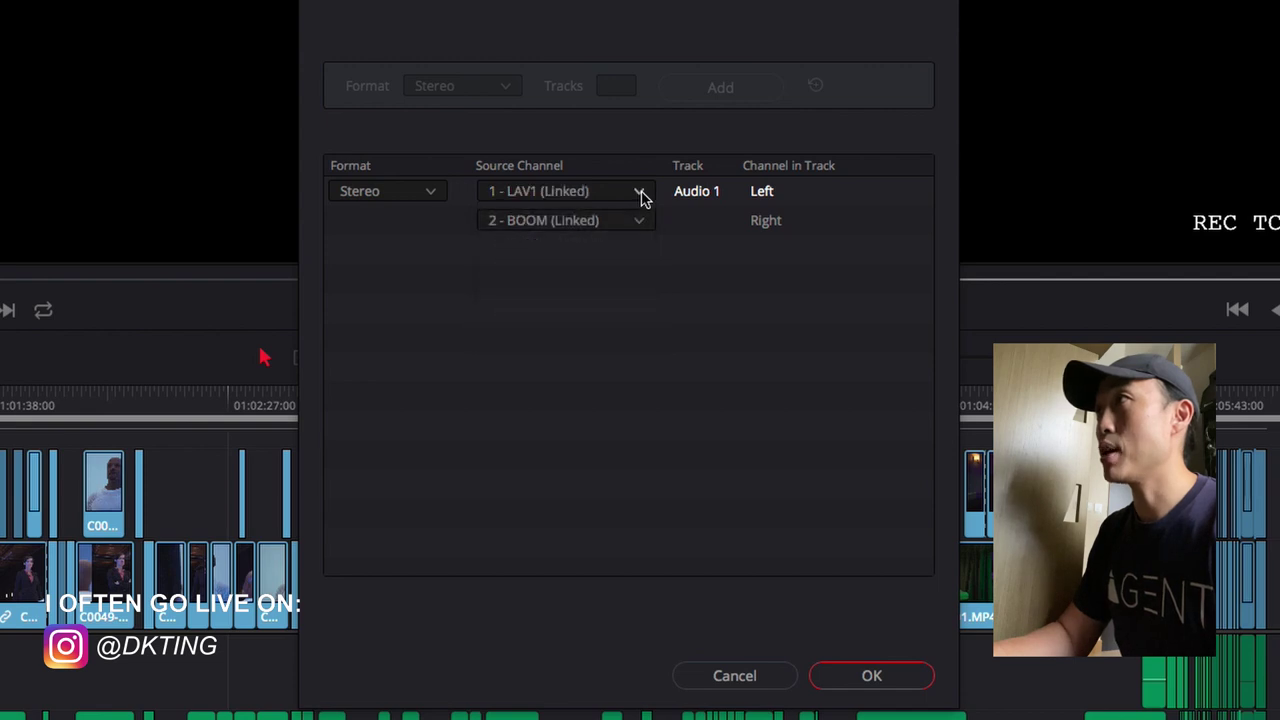
left_click(640, 224)
left_click(640, 228)
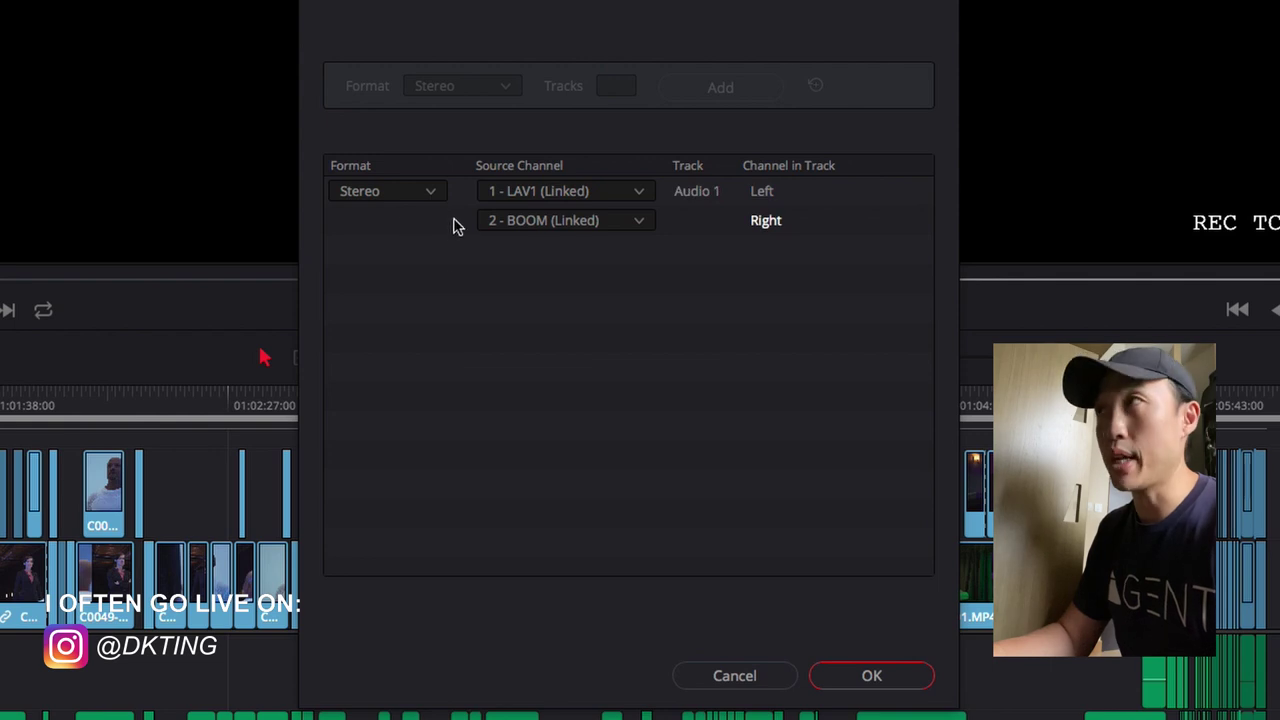
left_click(738, 677)
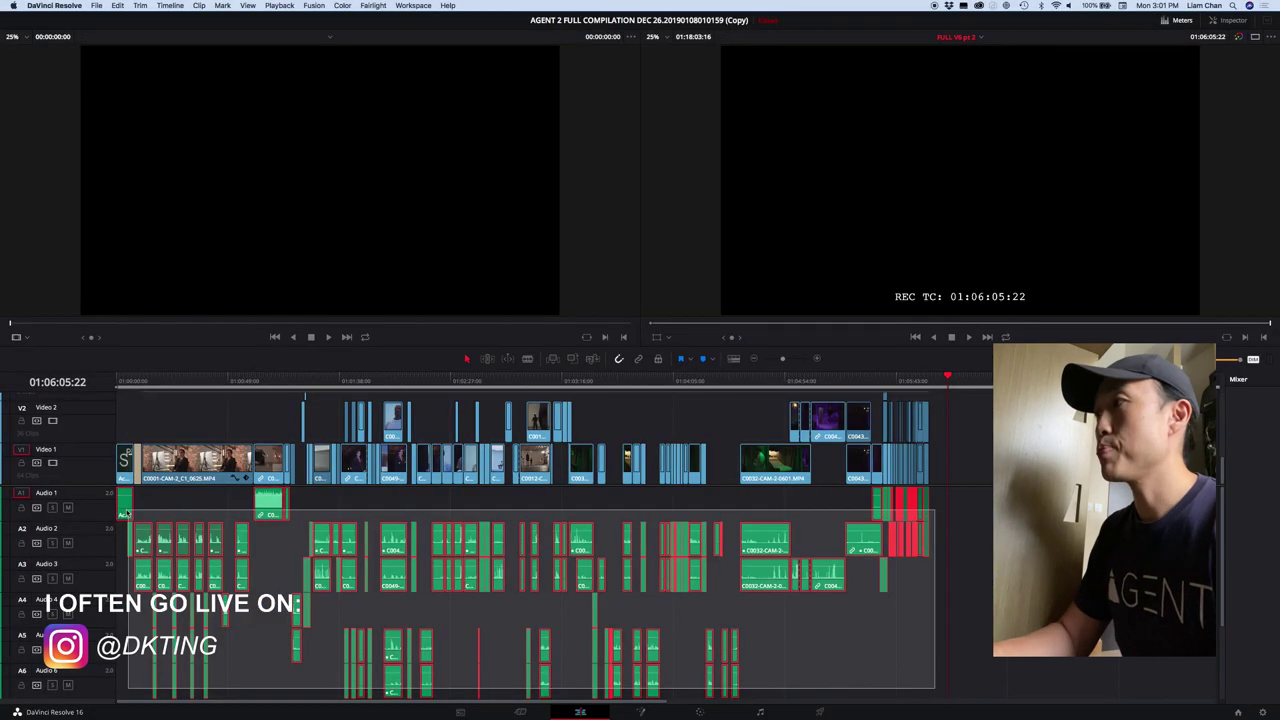
left_click_drag(127, 513, 123, 513)
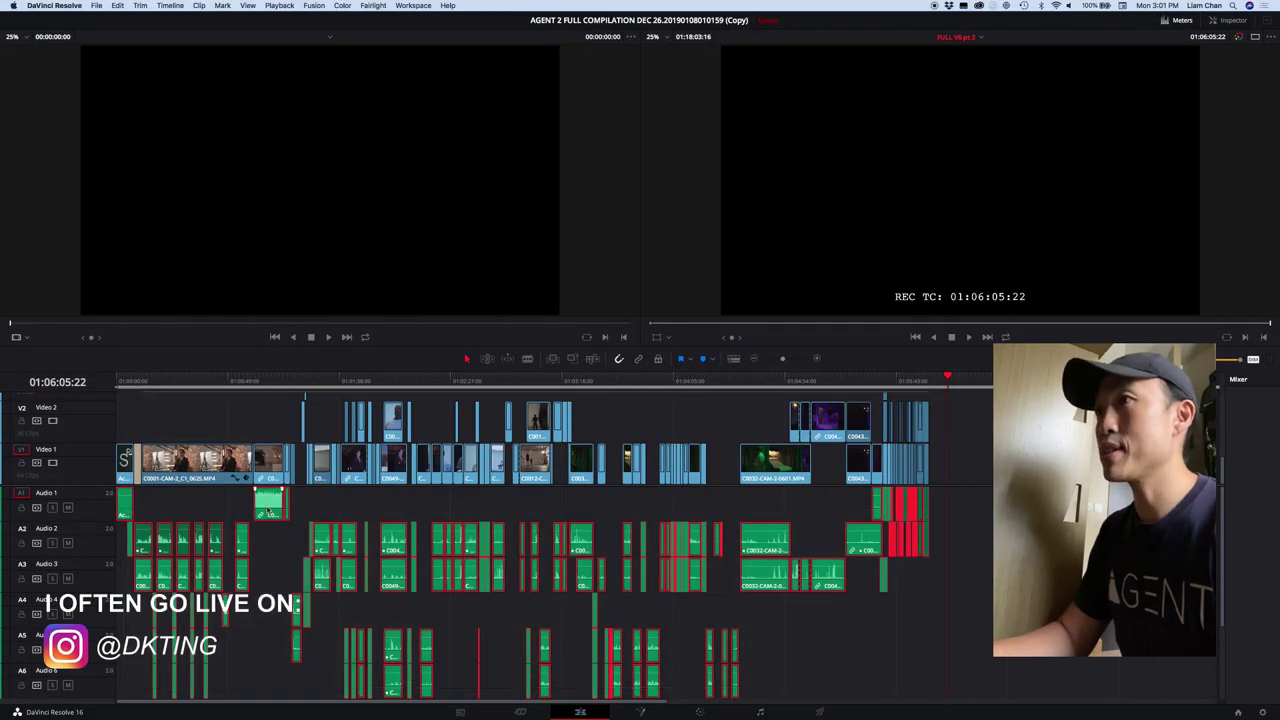
right_click(270, 510)
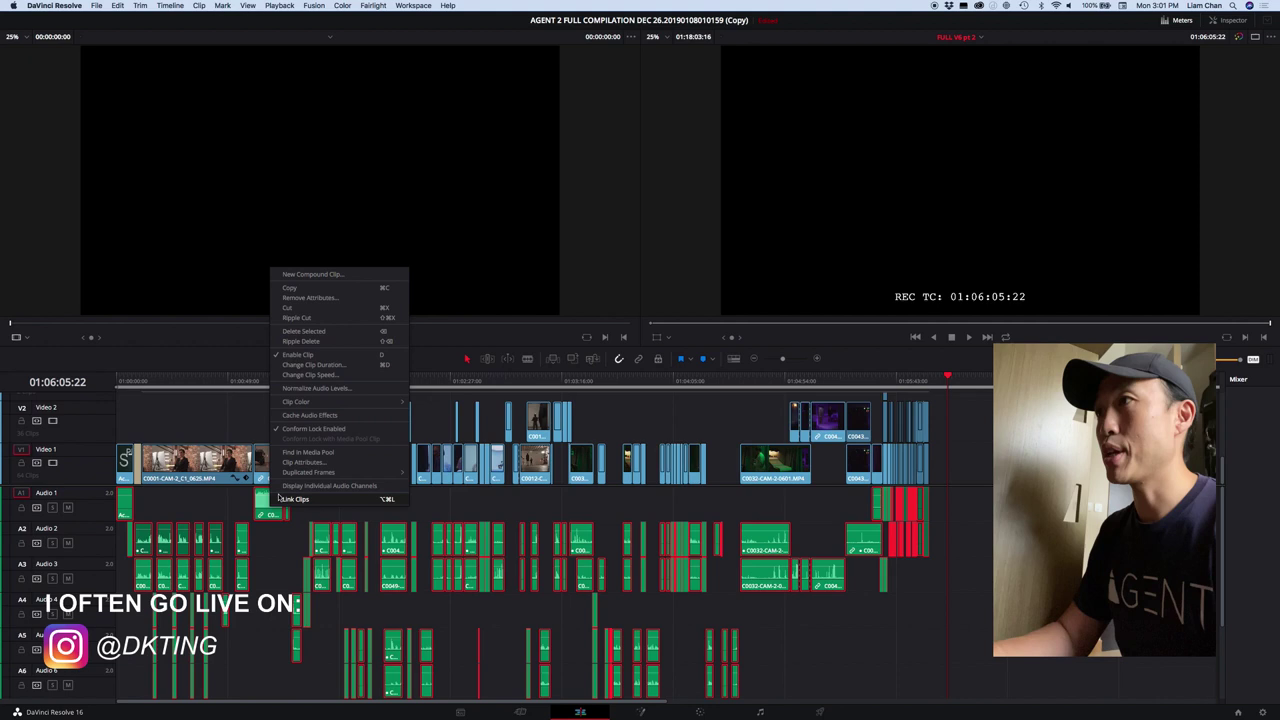
left_click(316, 463)
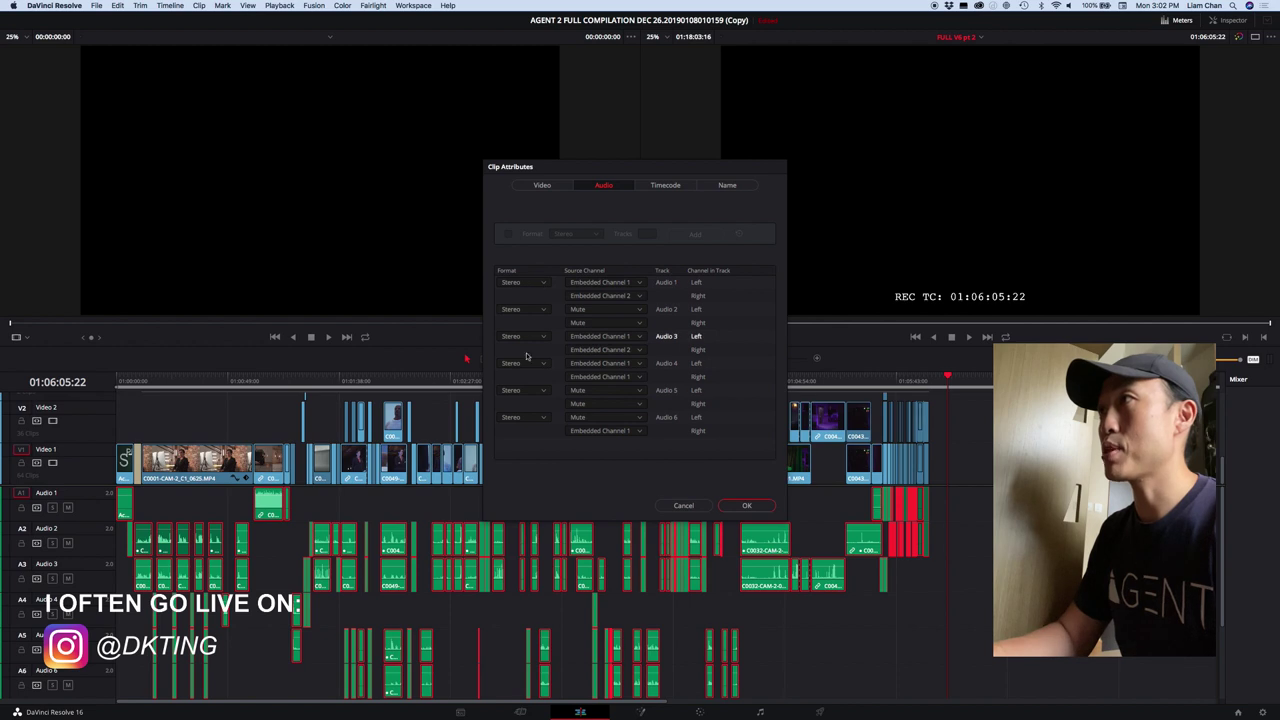
left_click(541, 418)
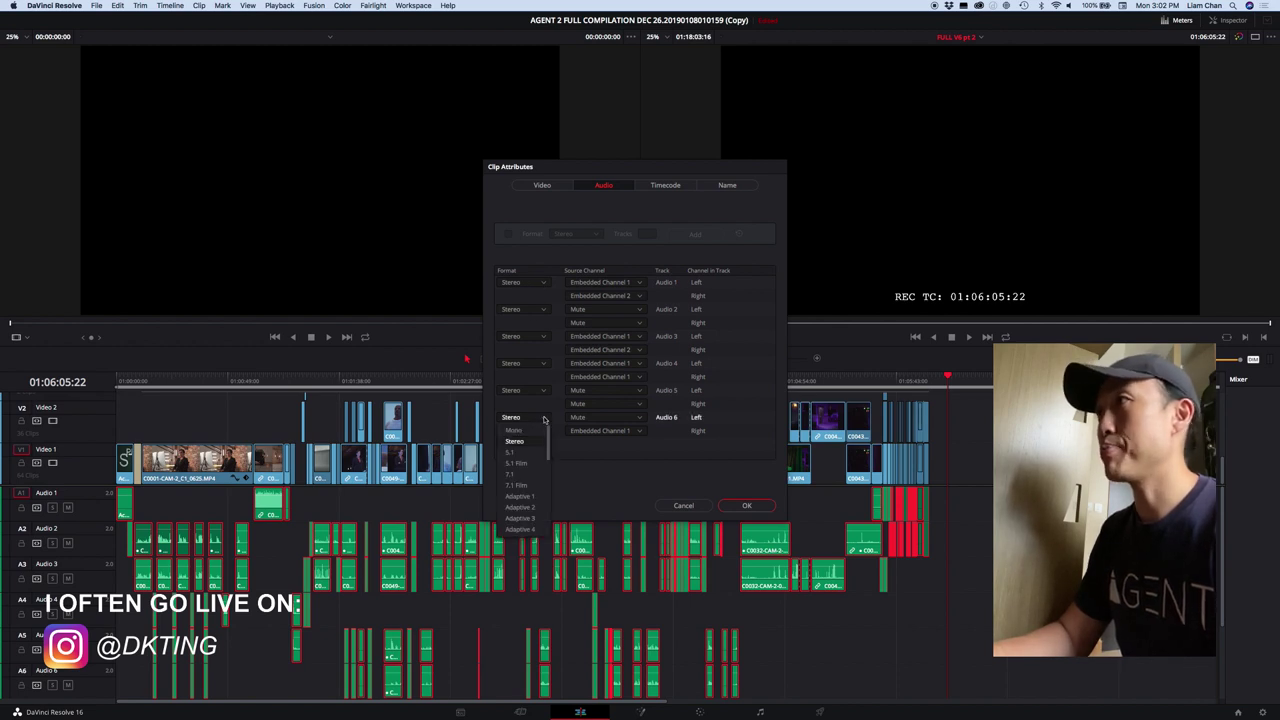
left_click(544, 419)
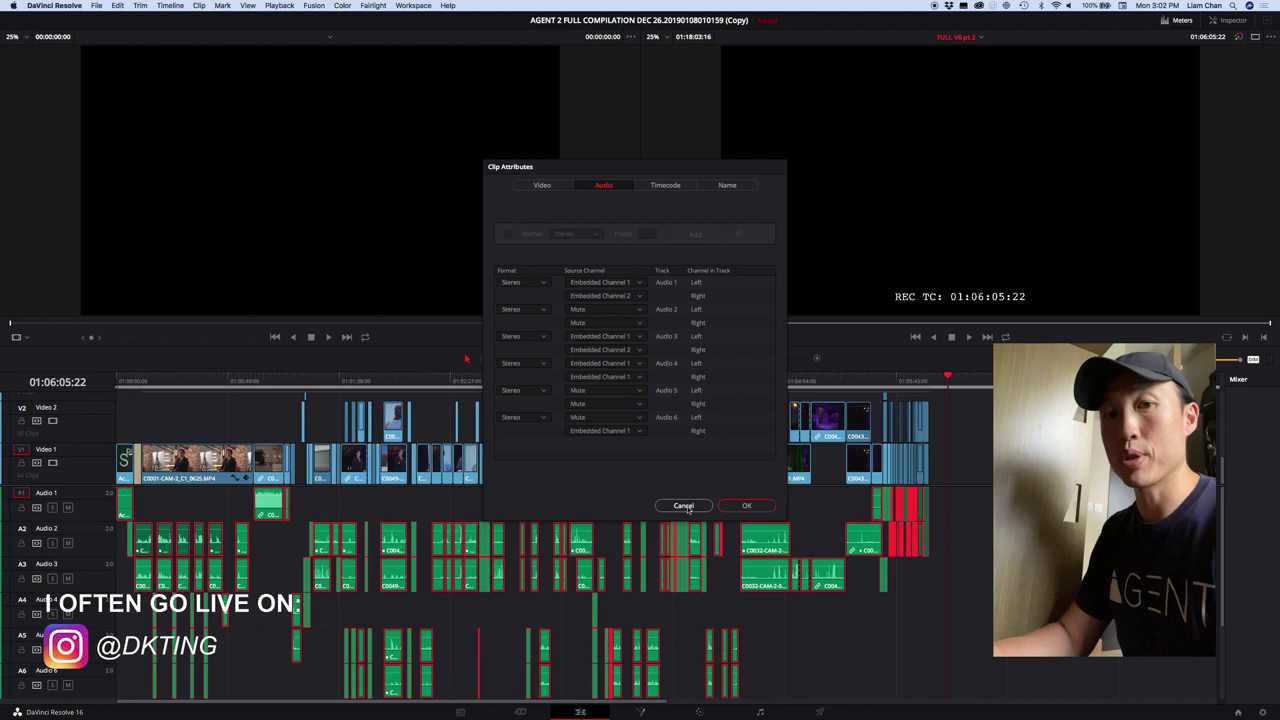
left_click(686, 506)
left_click(708, 506)
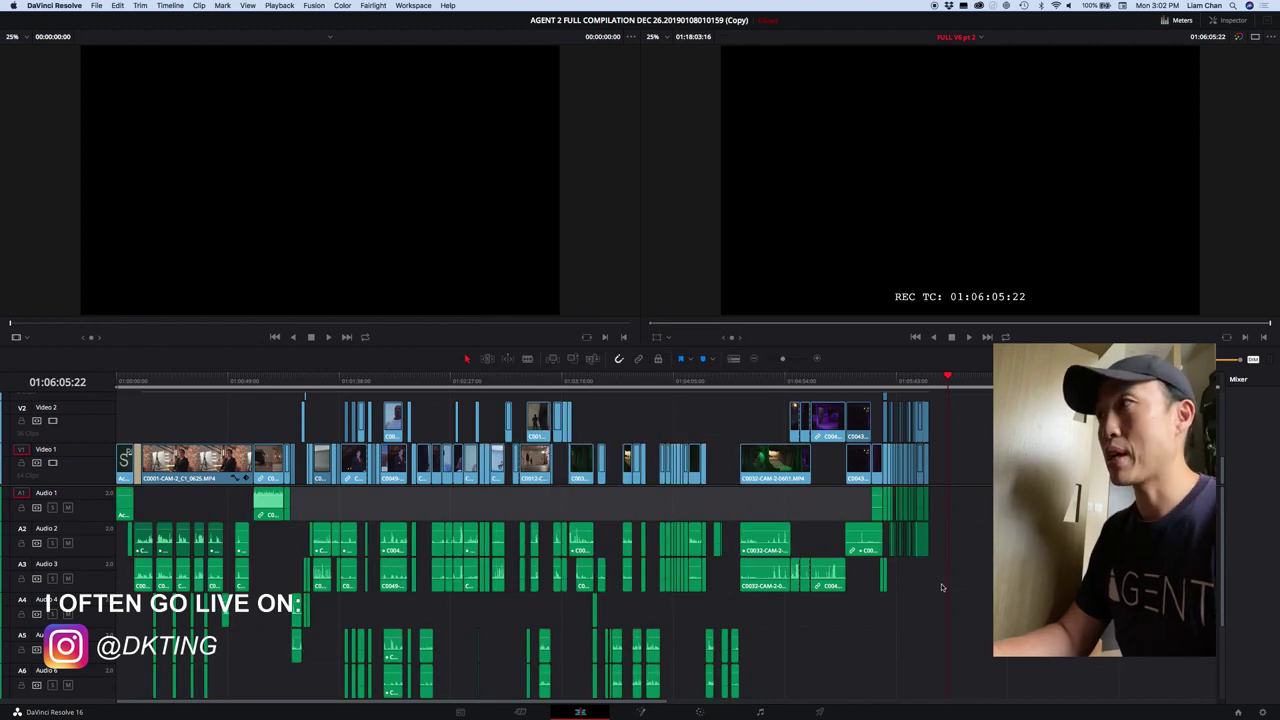
- Check the Clip Attributes of the Audio 2 and 3 clips without changes, then go to the Deliver page
left_click_drag(946, 586, 302, 547)
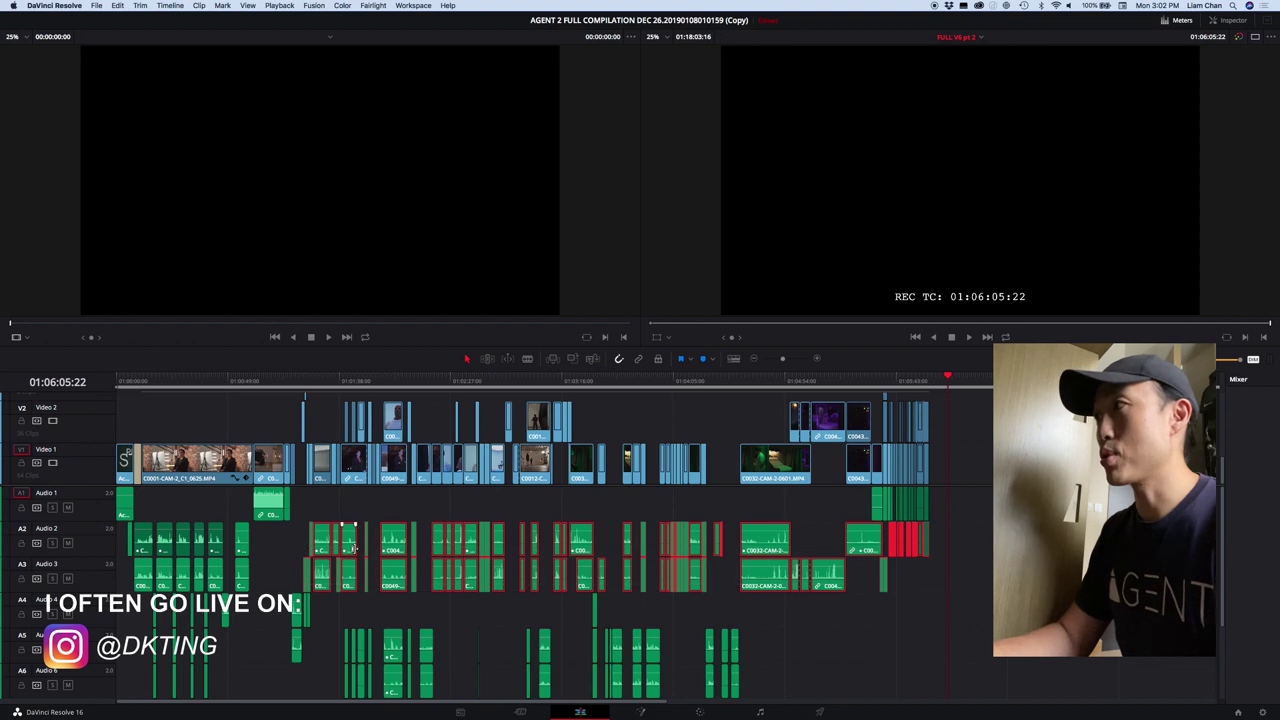
right_click(350, 549)
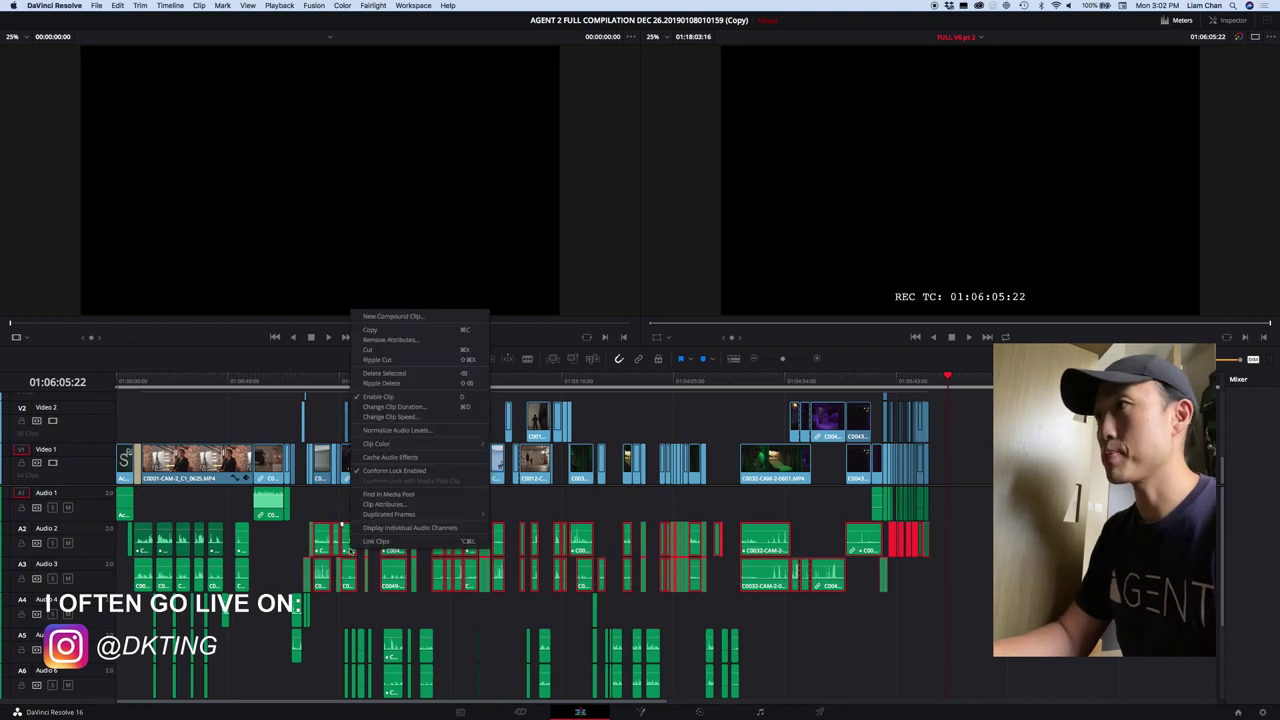
left_click(397, 505)
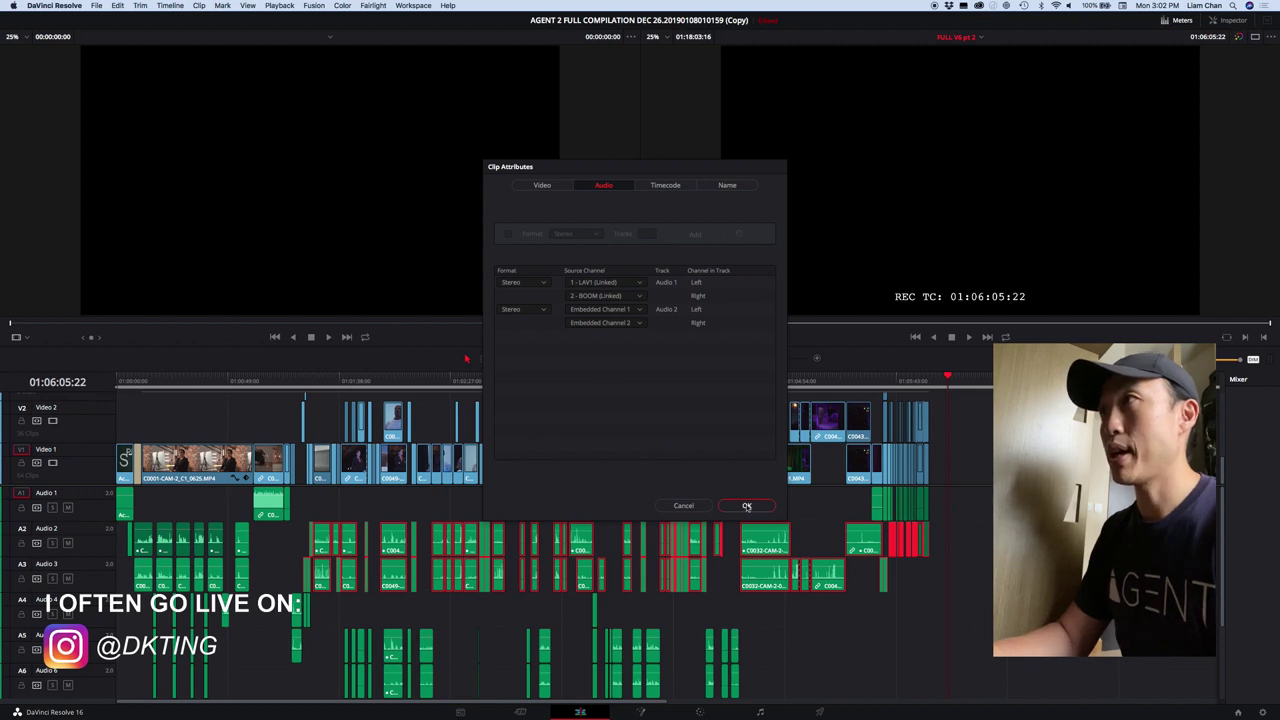
left_click(697, 506)
left_click(701, 508)
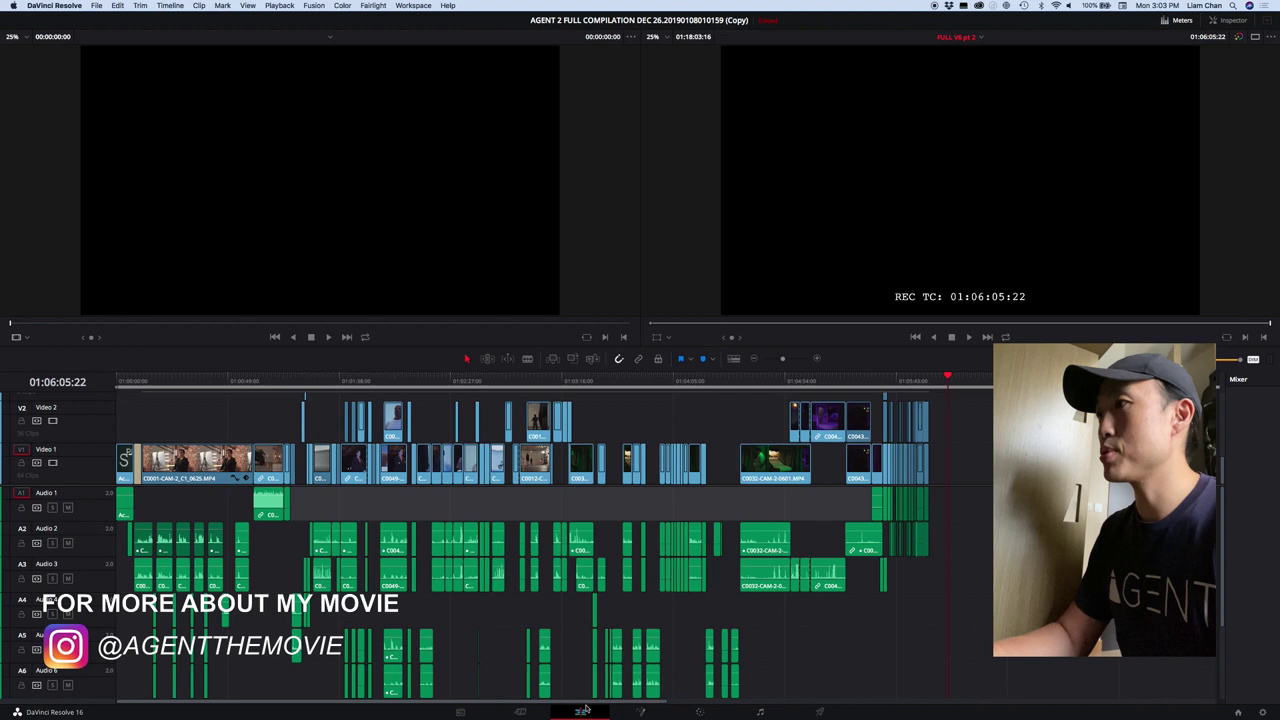
left_click(822, 711)
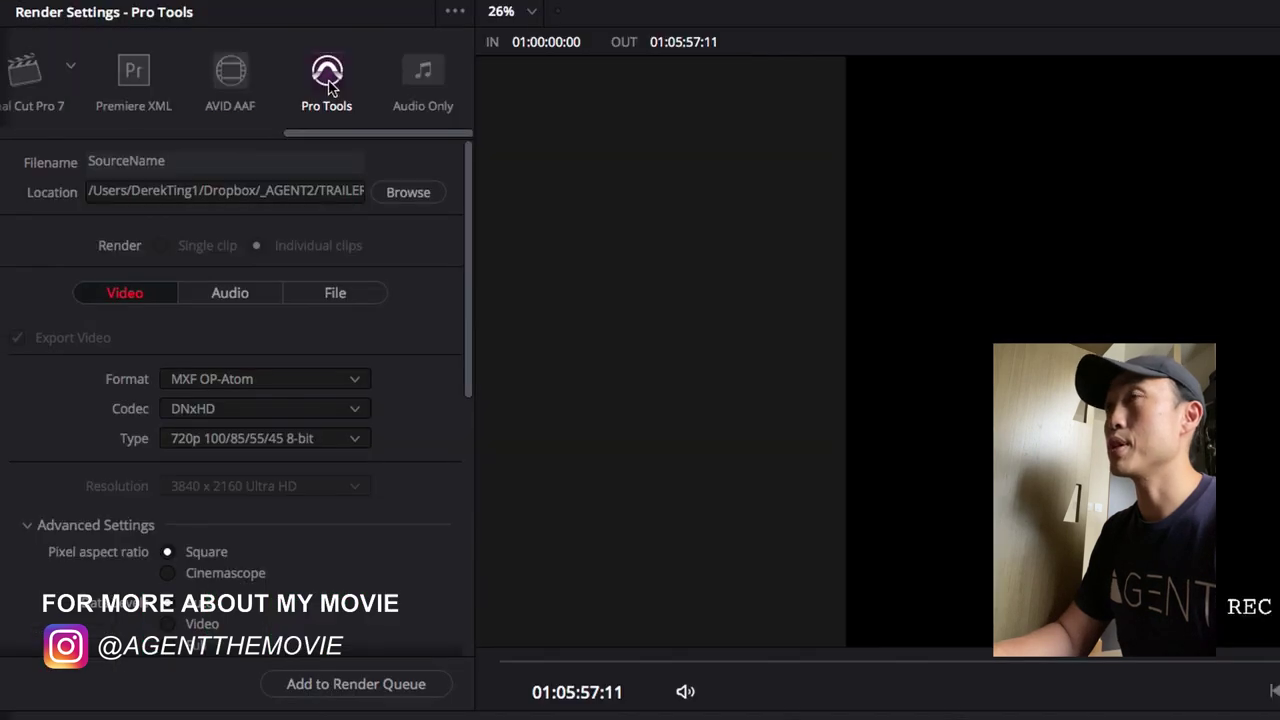
scroll(98, 85, "right", 2)
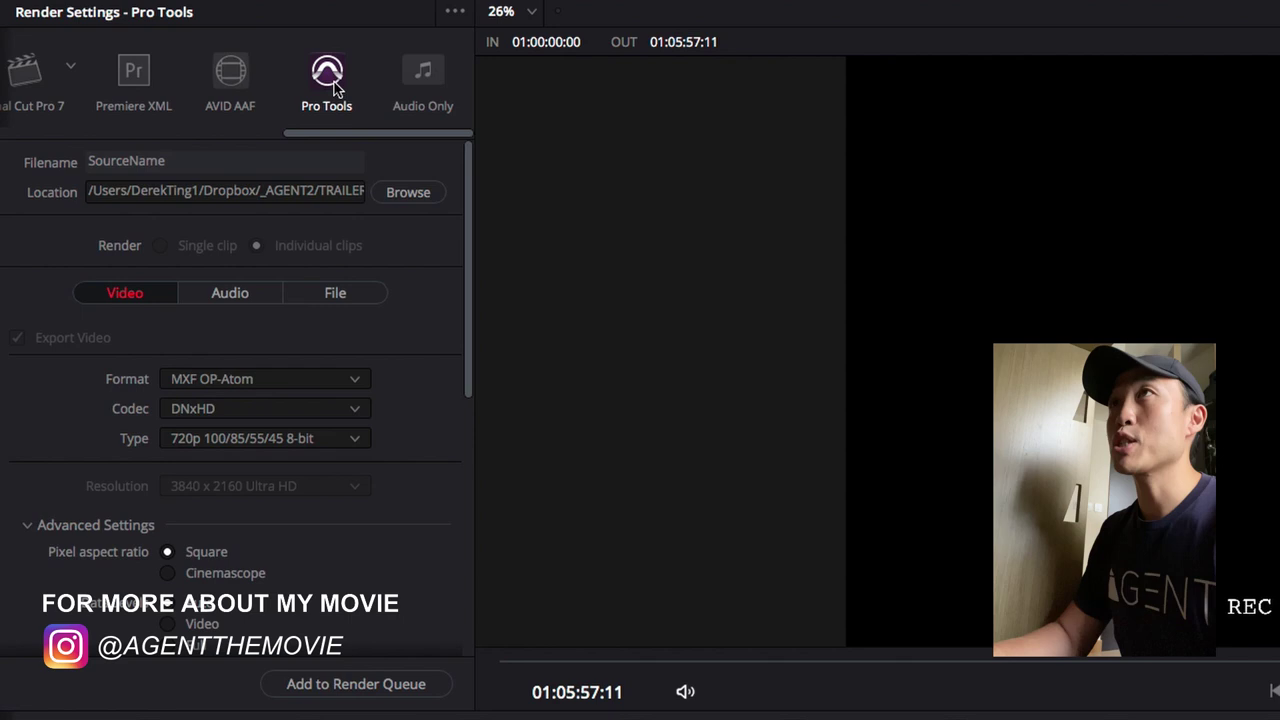
left_click(408, 193)
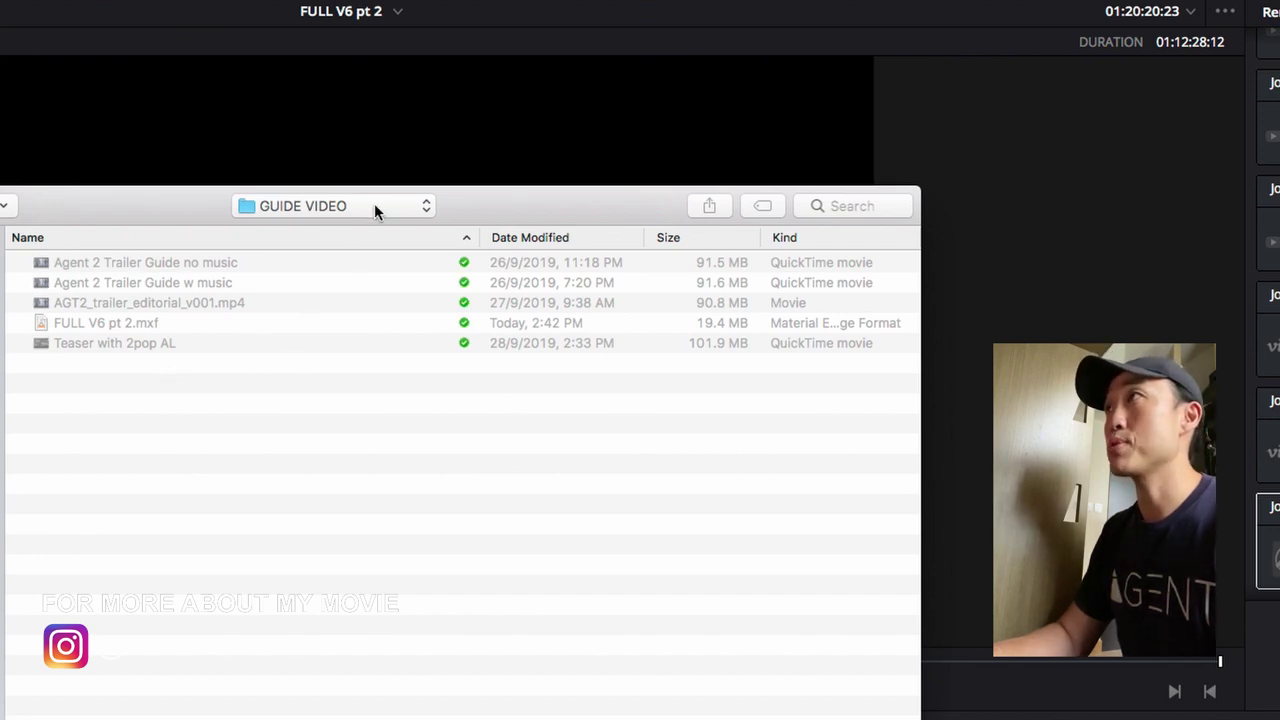
key("super+Up")
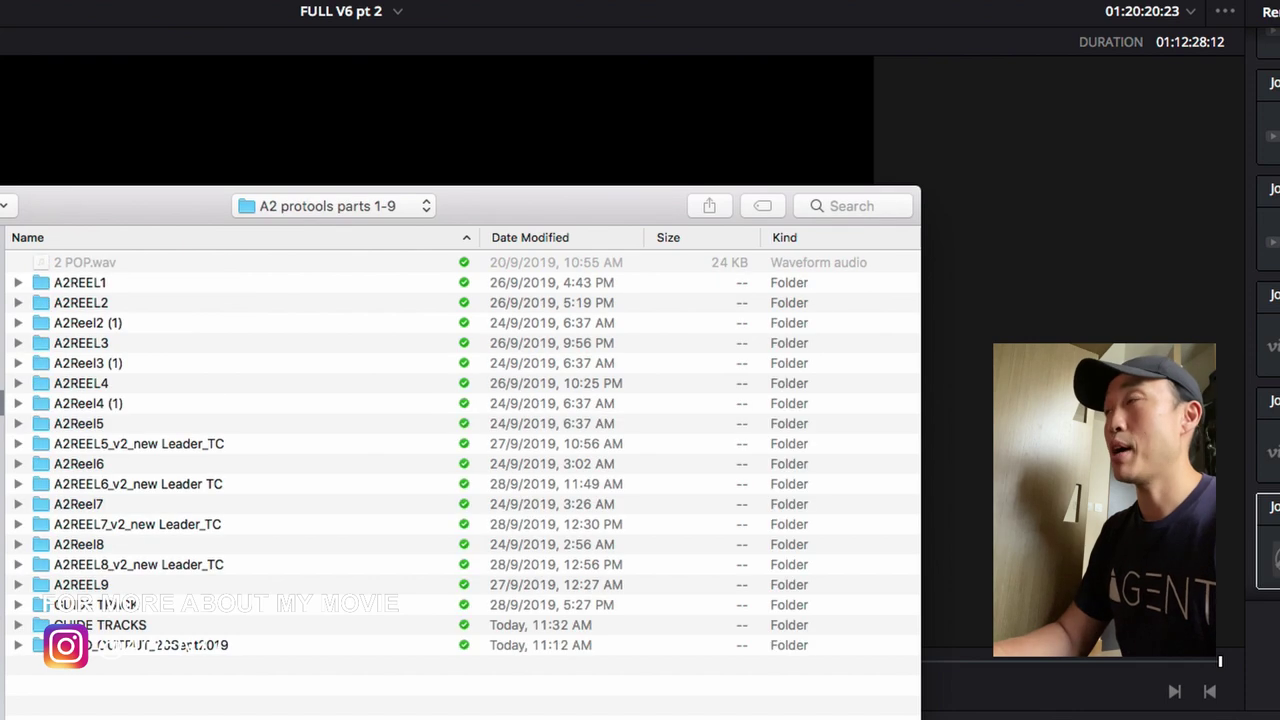
left_click(205, 305)
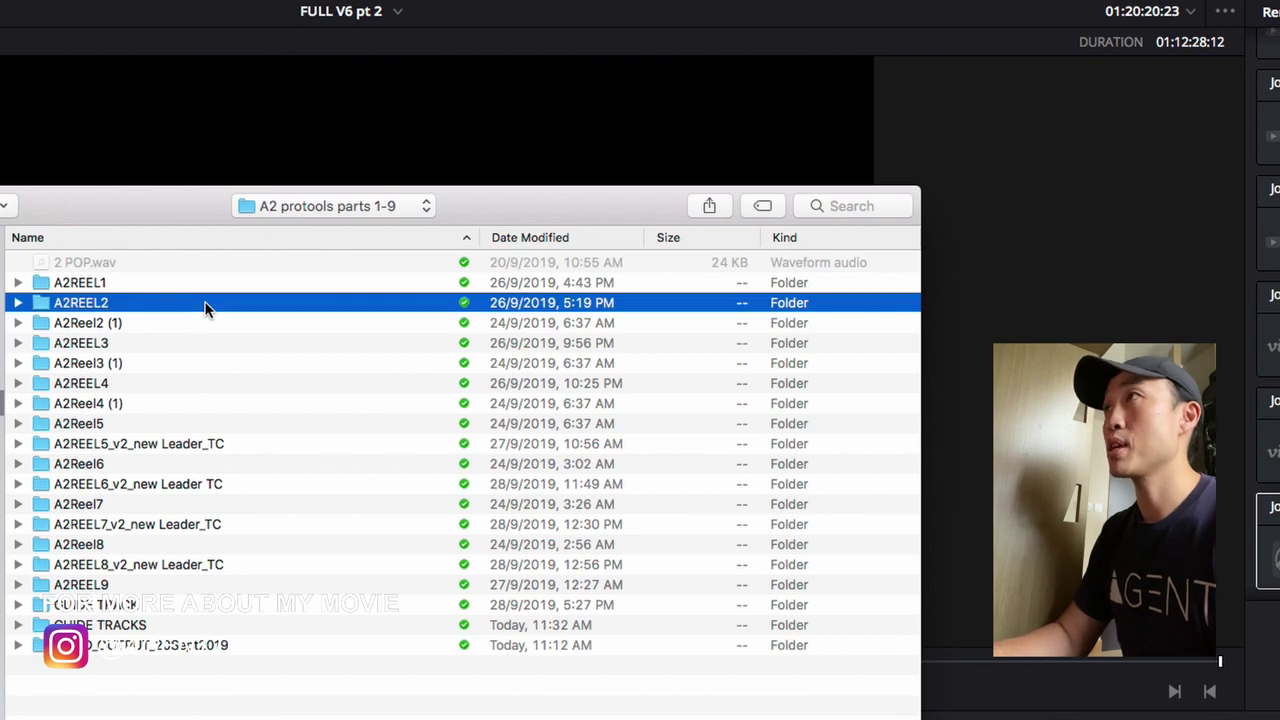
double_click(205, 306)
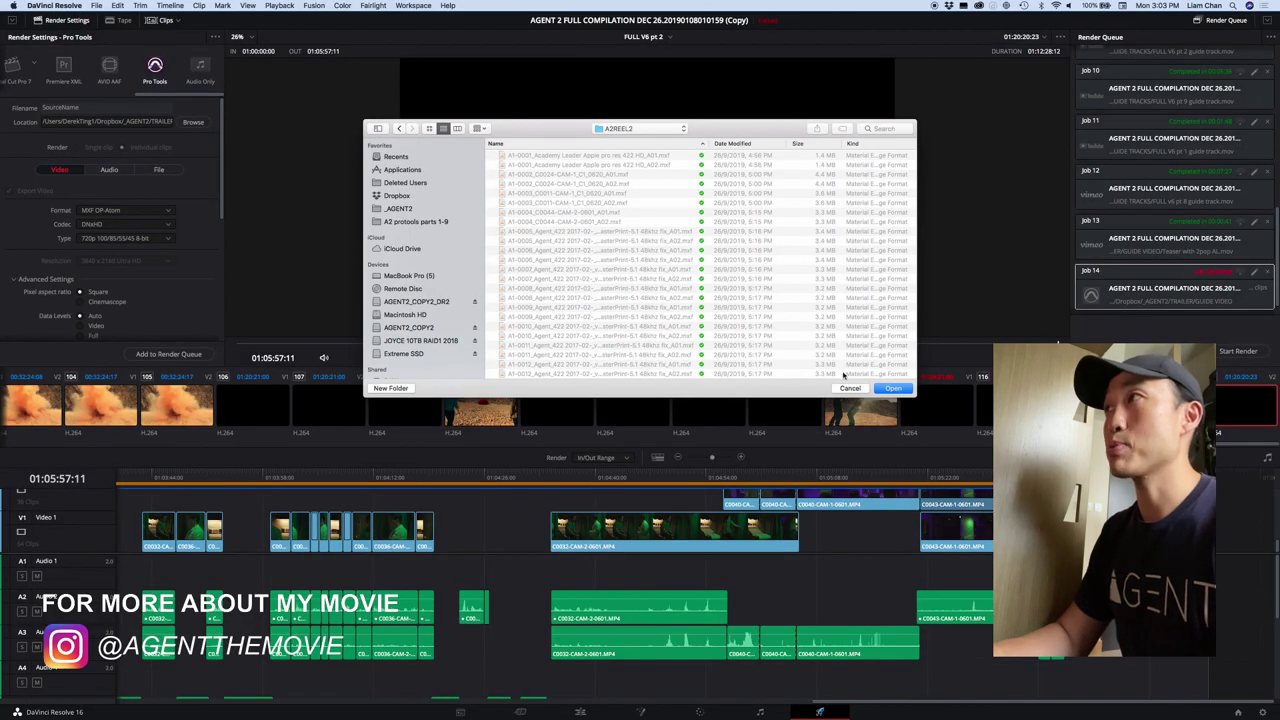
left_click(849, 388)
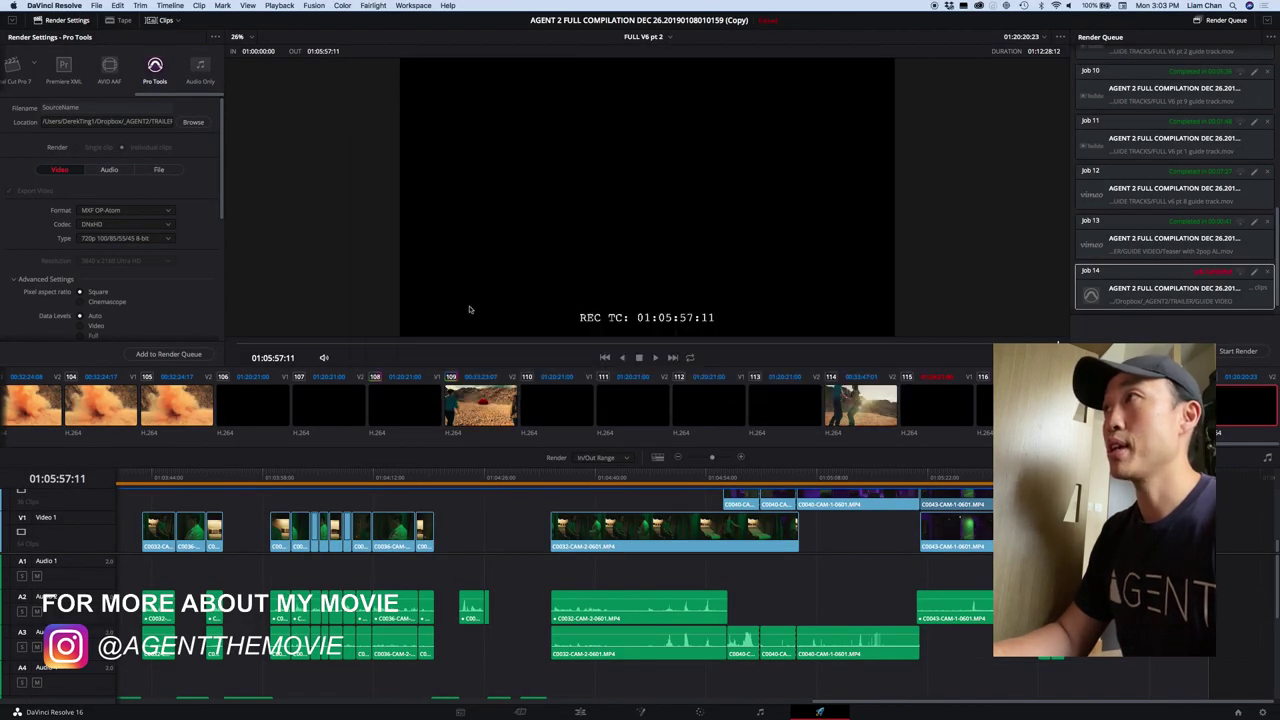
scroll(197, 216, "down", 3)
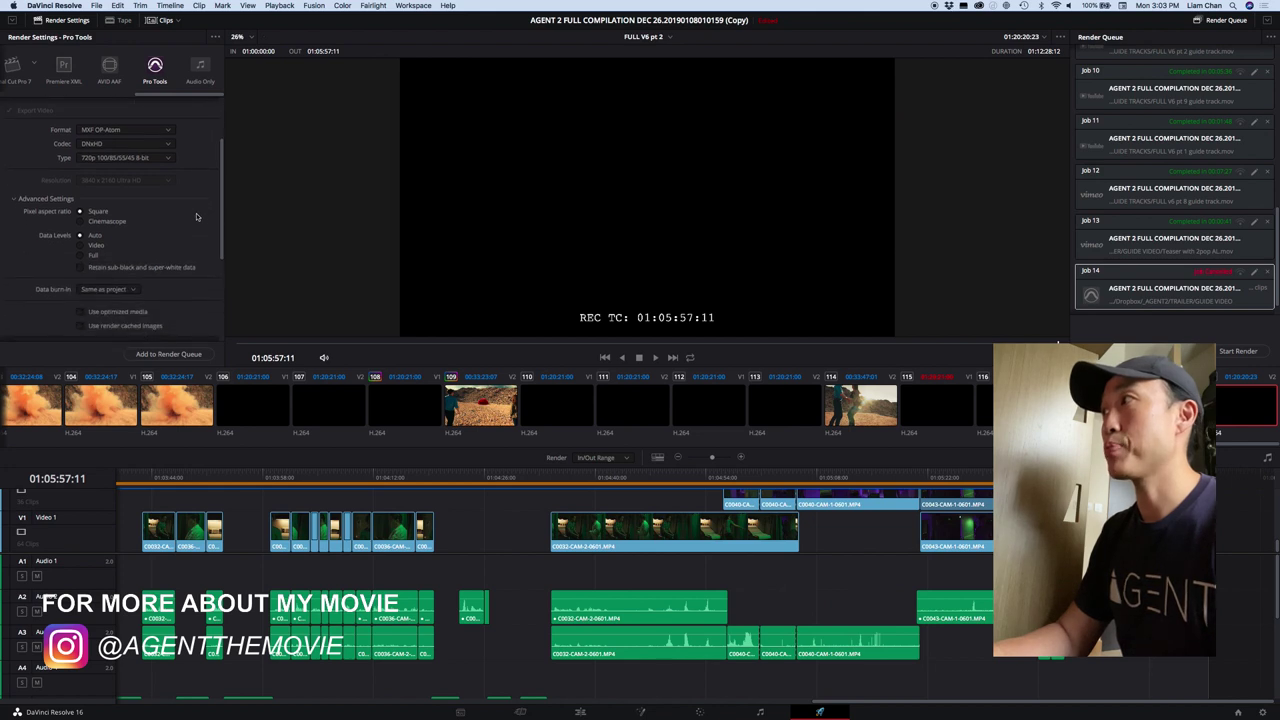
scroll(197, 216, "up", 3)
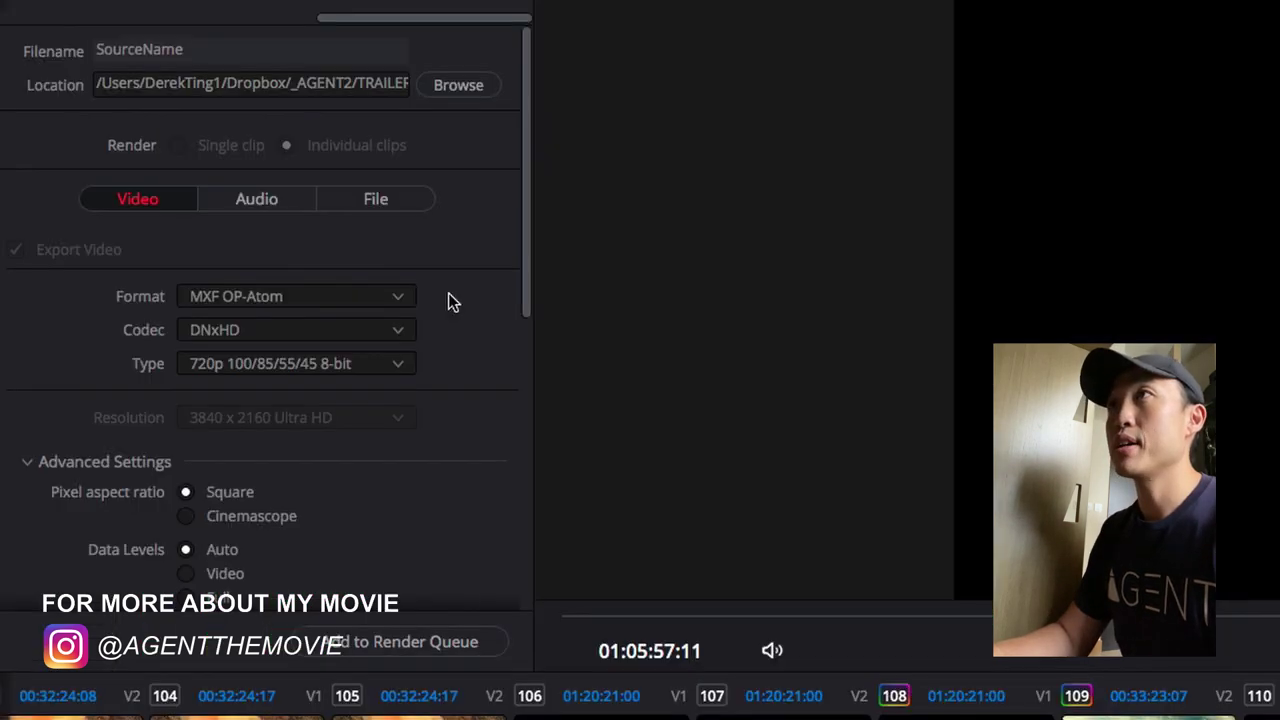
scroll(196, 216, "down", 1)
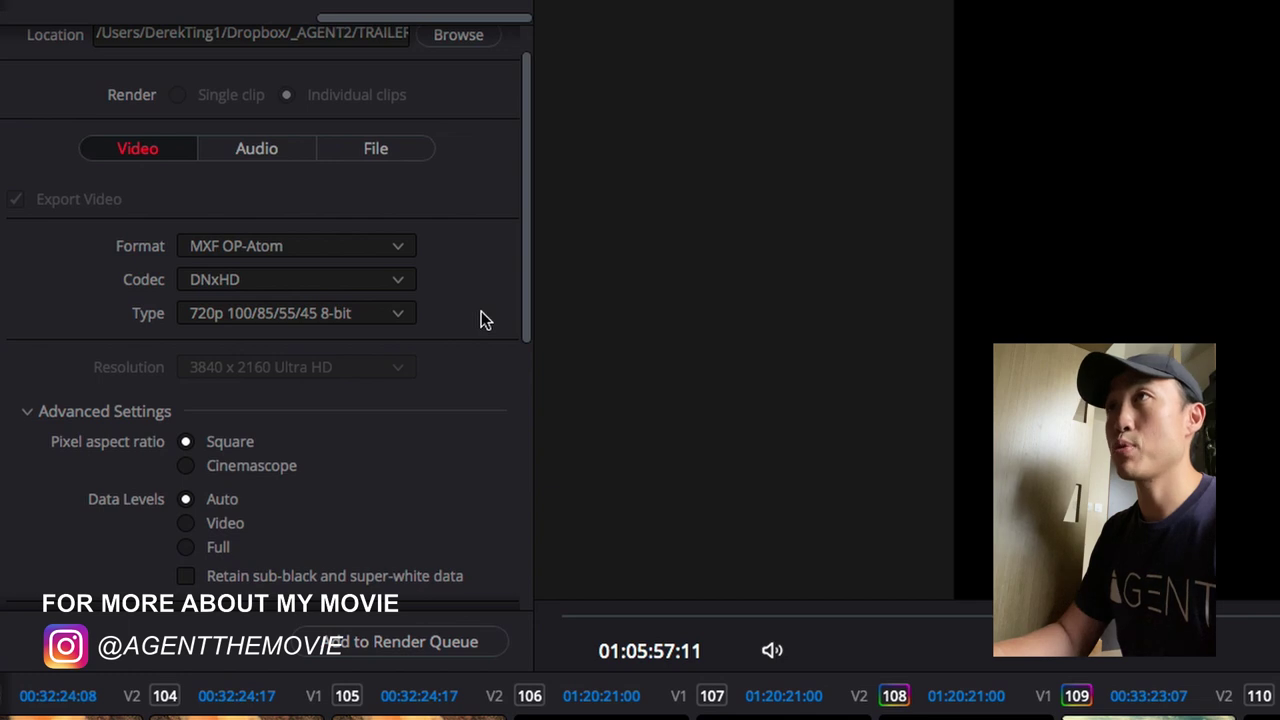
scroll(481, 318, "down", 1)
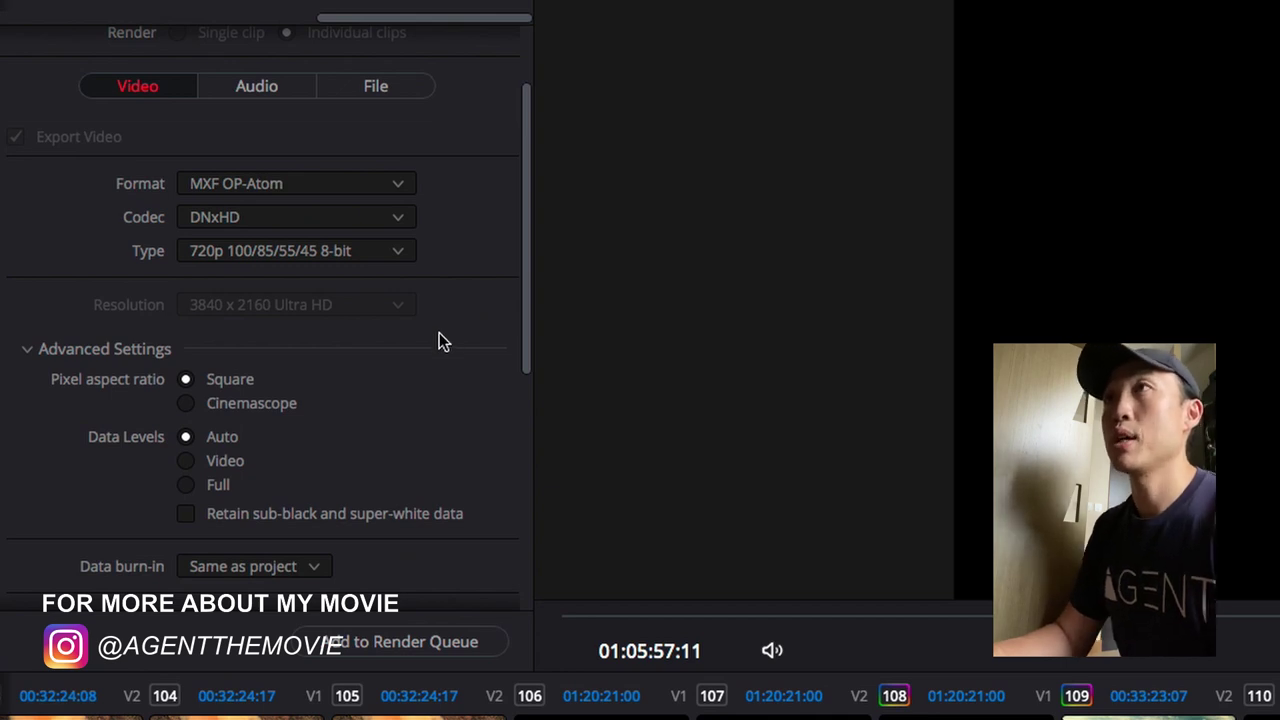
scroll(439, 333, "down", 1)
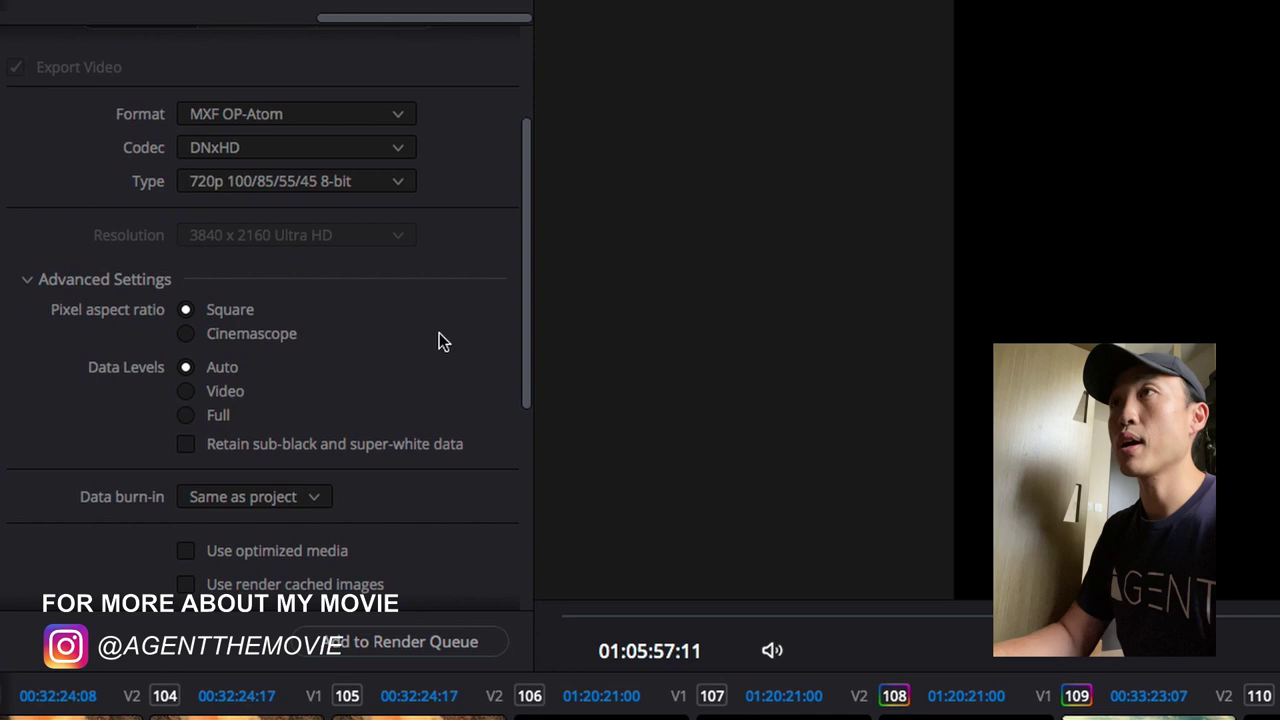
scroll(439, 333, "down", 2)
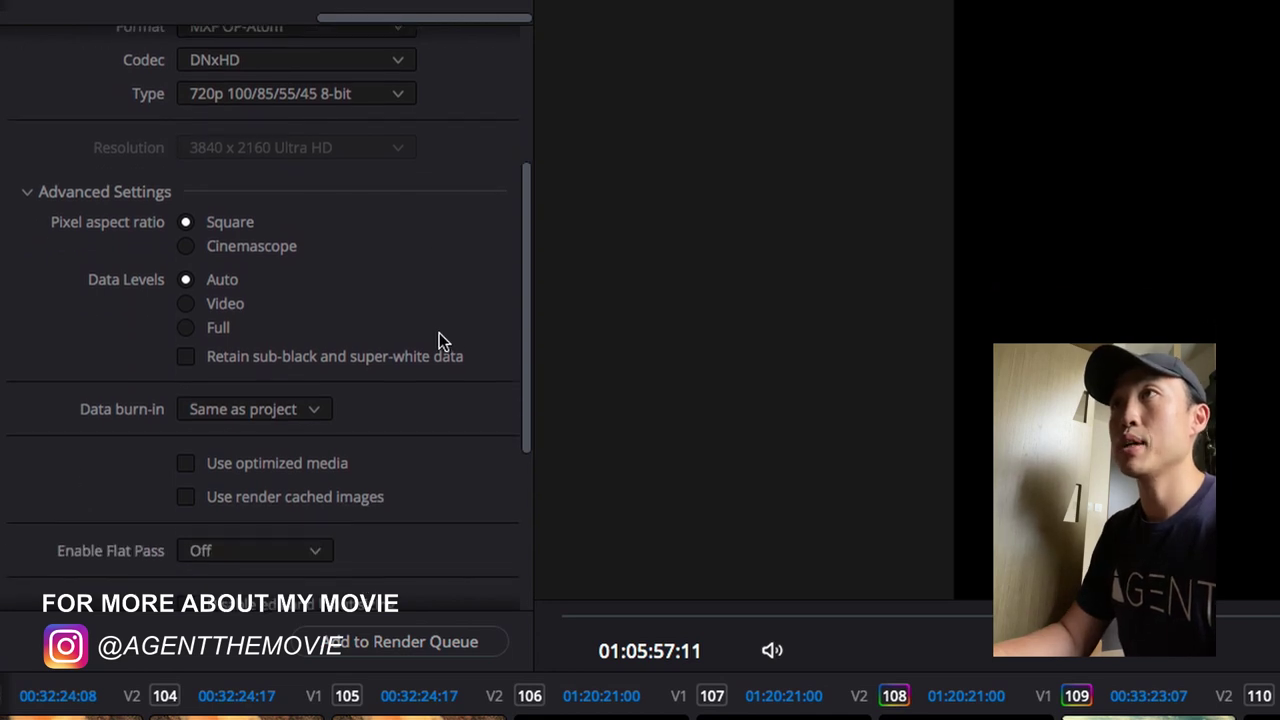
scroll(439, 333, "down", 4)
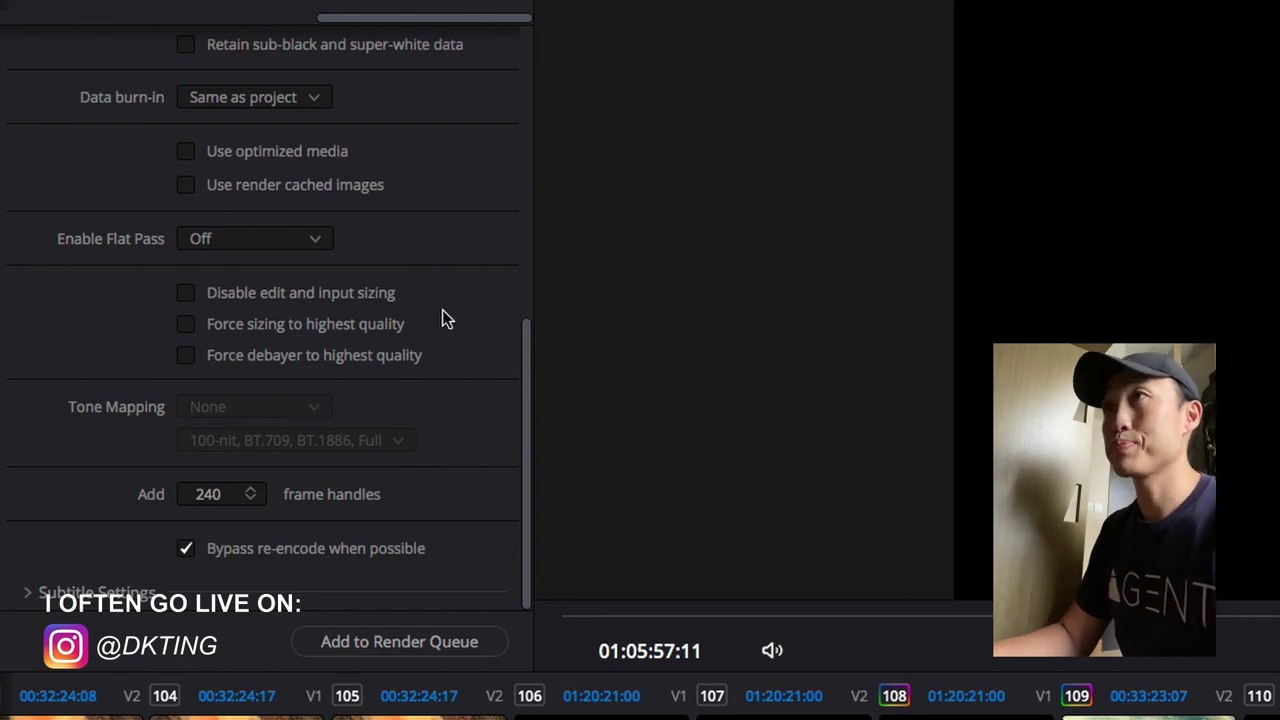
scroll(442, 312, "up", 10)
- Keep the Pro Tools render's audio bit depth at 24
left_click(274, 200)
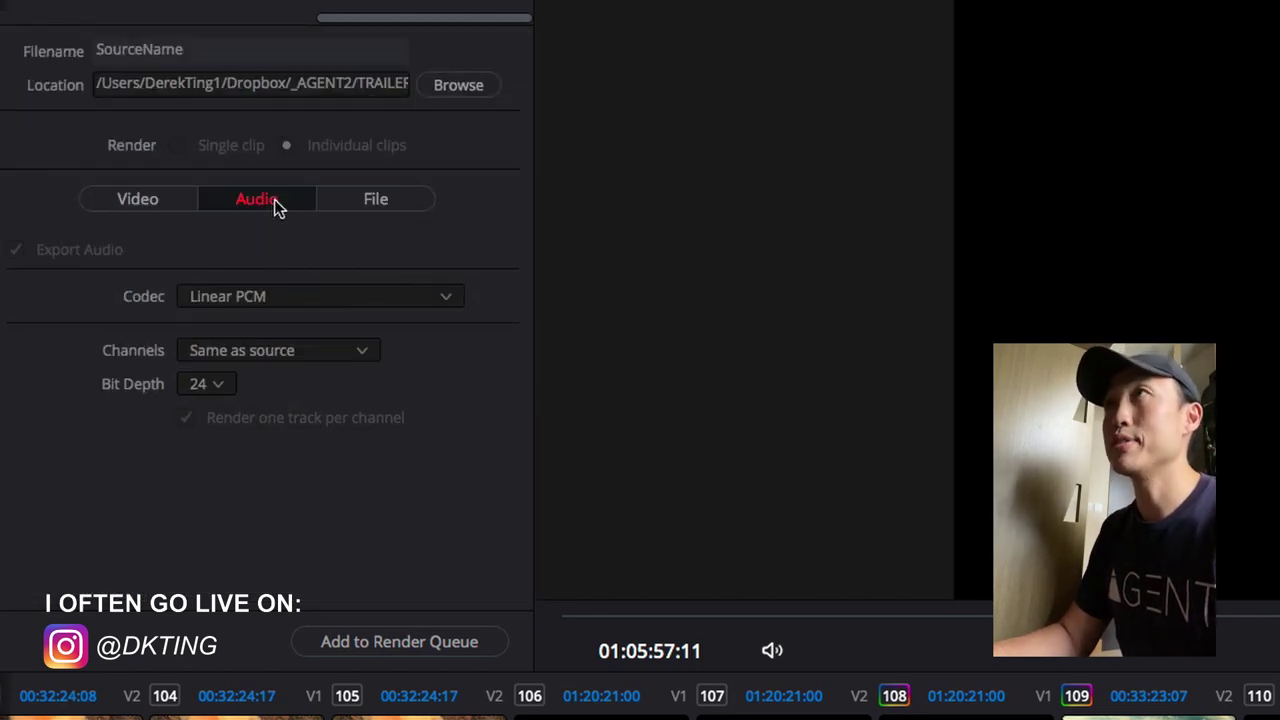
left_click(218, 390)
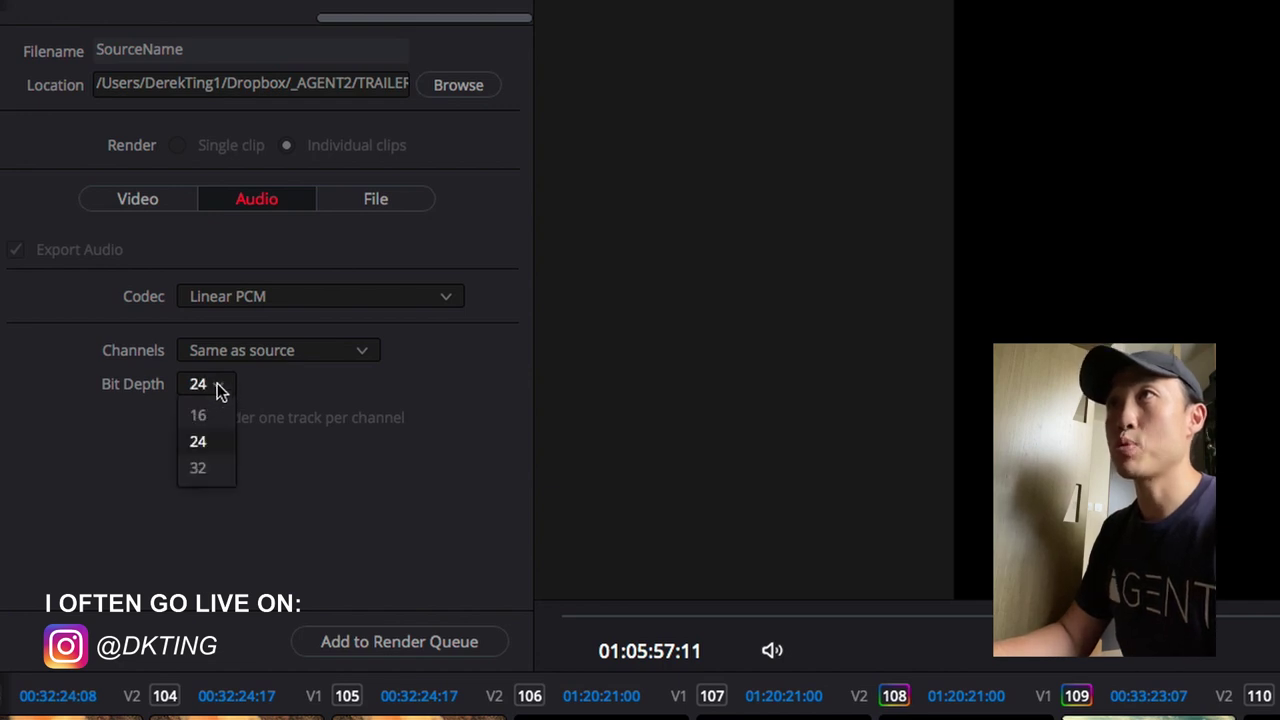
left_click(308, 386)
- Review the File settings: output named by source name with 8 filename digits
left_click(390, 200)
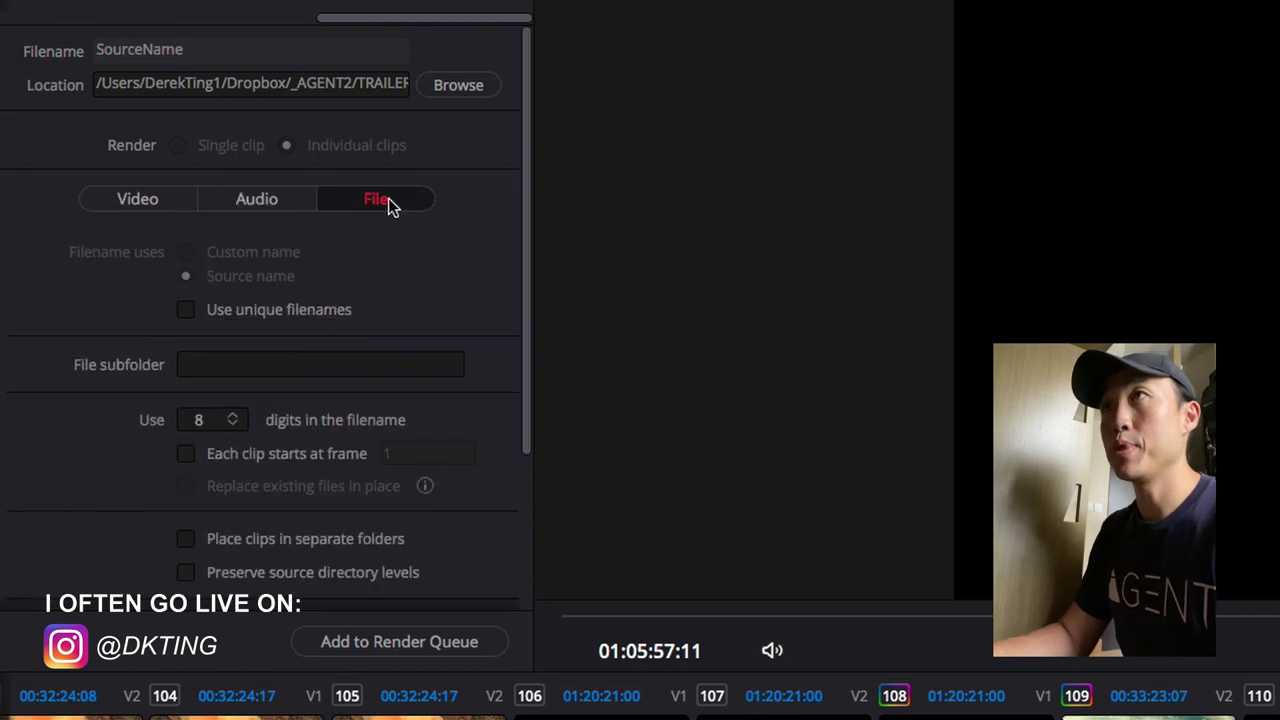
scroll(430, 260, "down", 2)
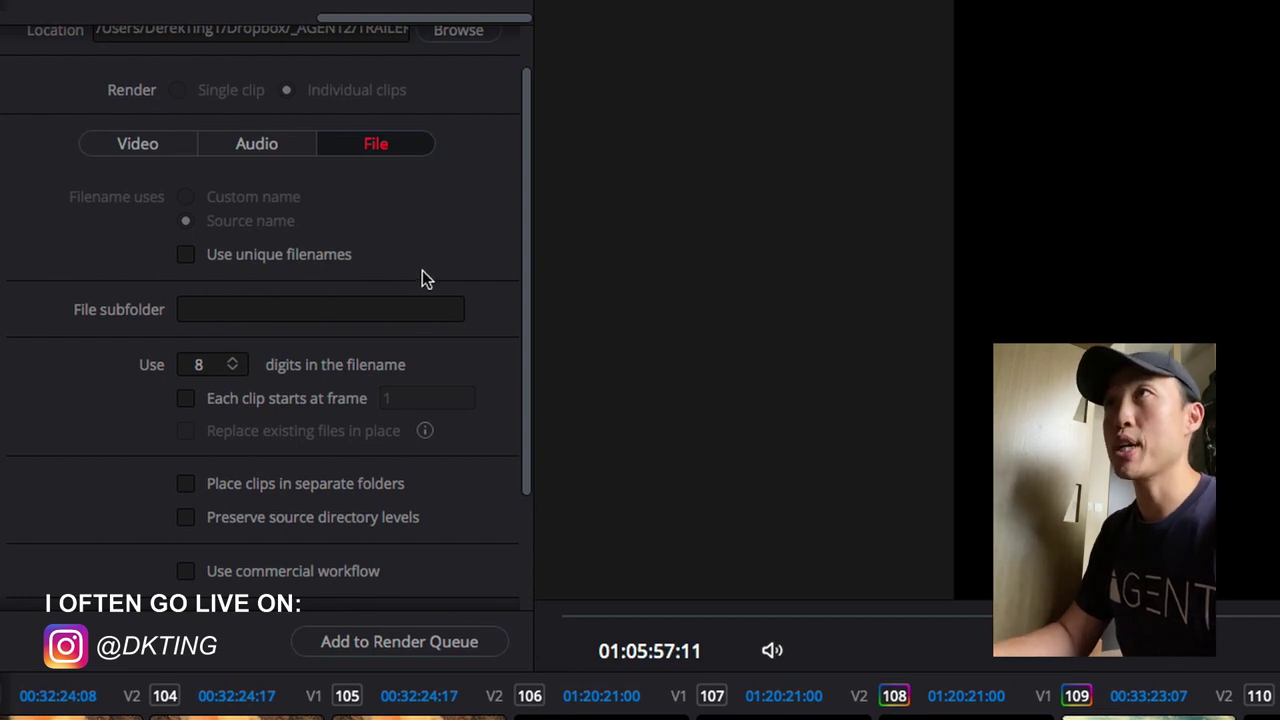
scroll(422, 271, "down", 3)
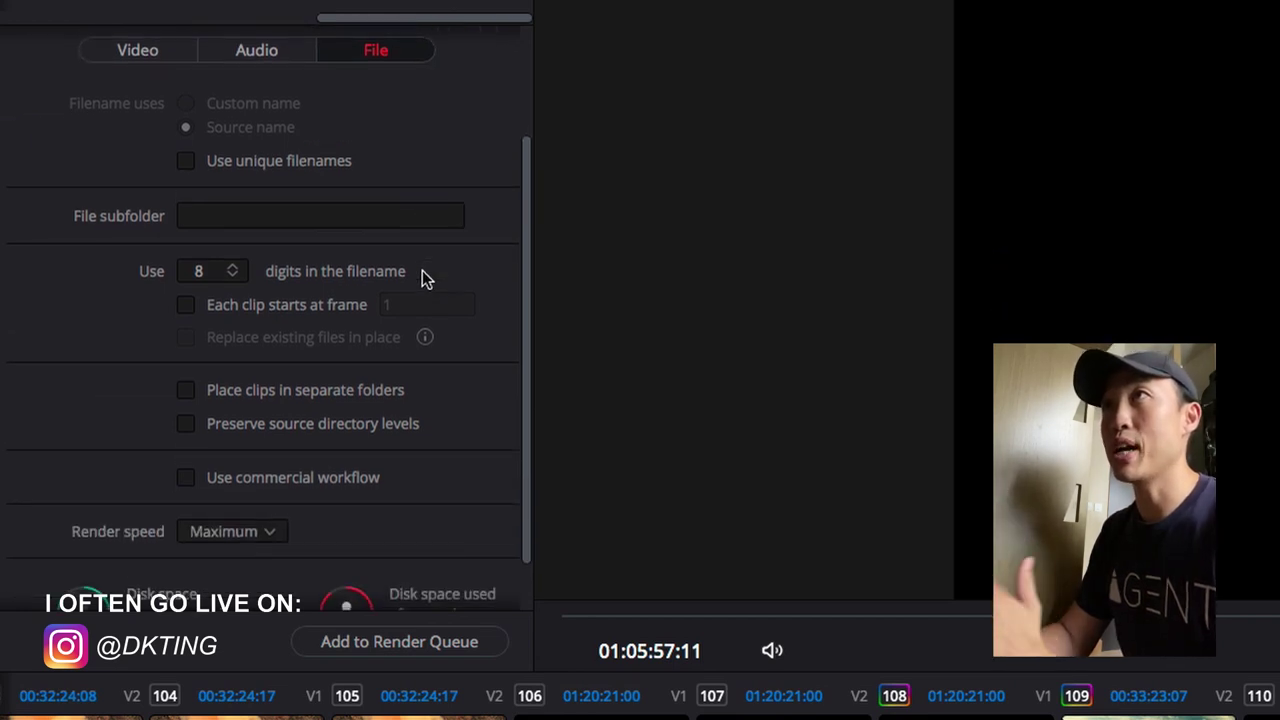
scroll(422, 271, "down", 2)
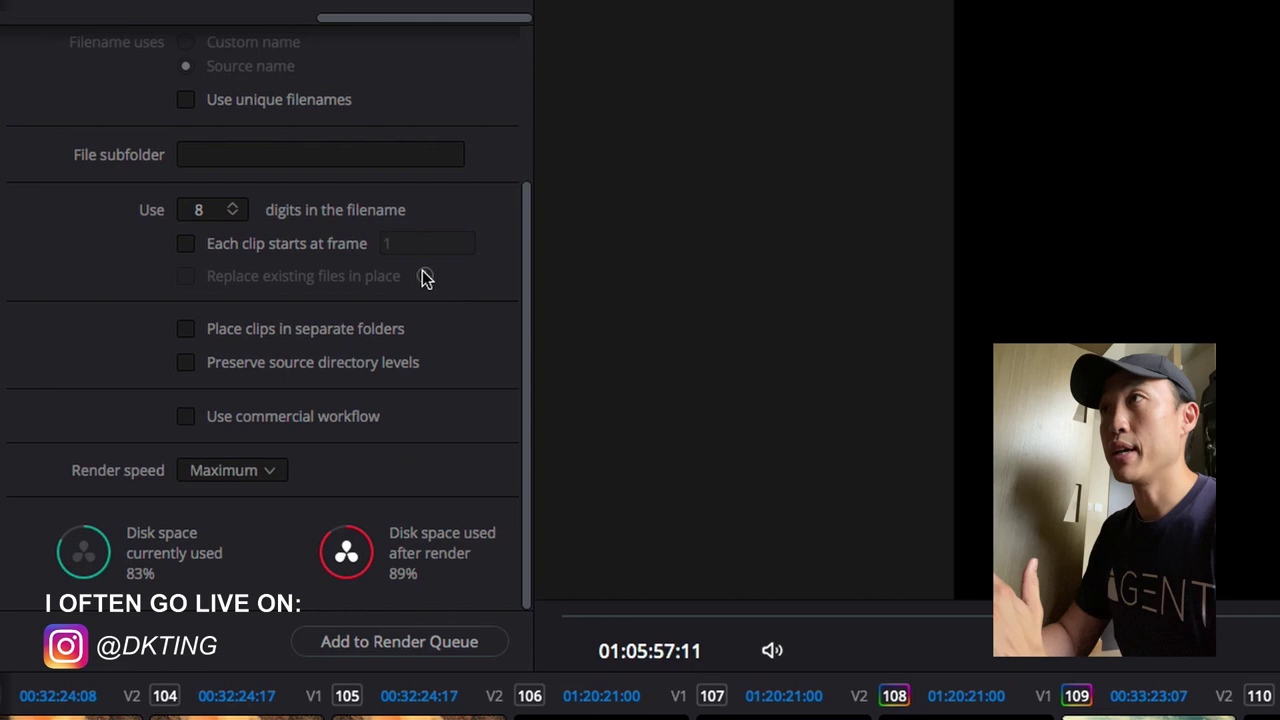
scroll(422, 278, "up", 5)
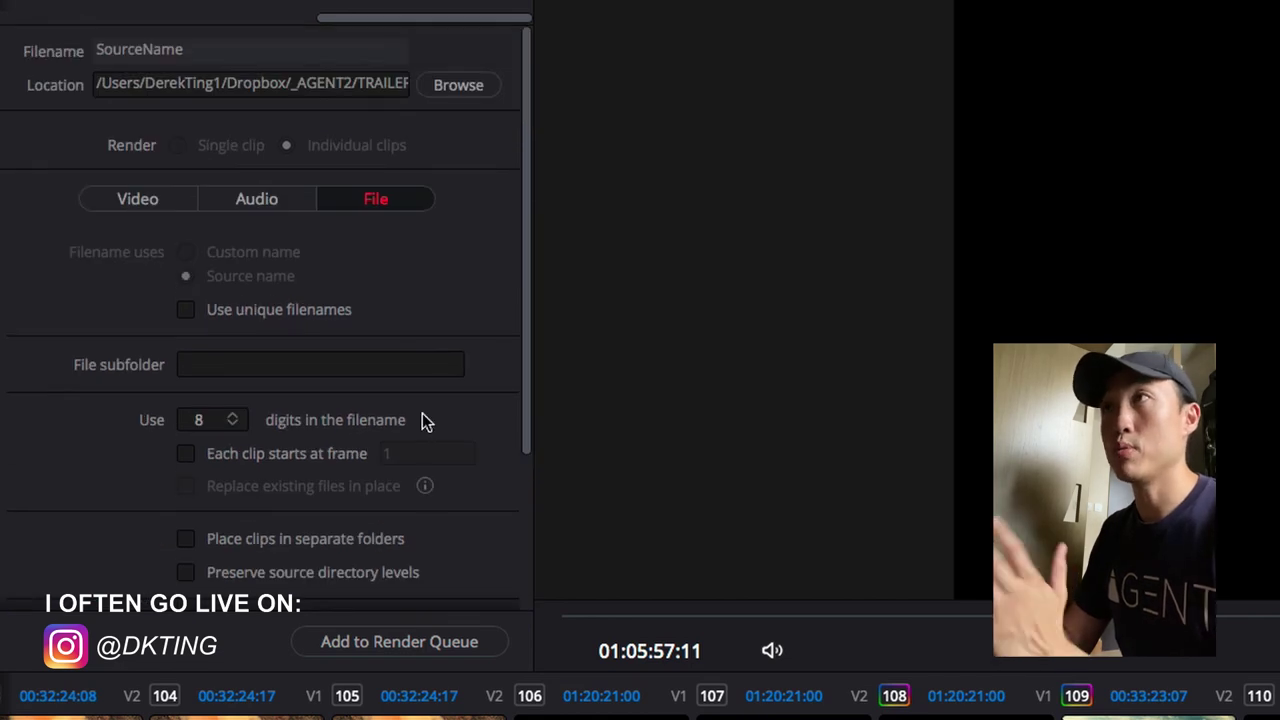
- Add the Pro Tools render to the queue as Job 15
left_click(410, 645)
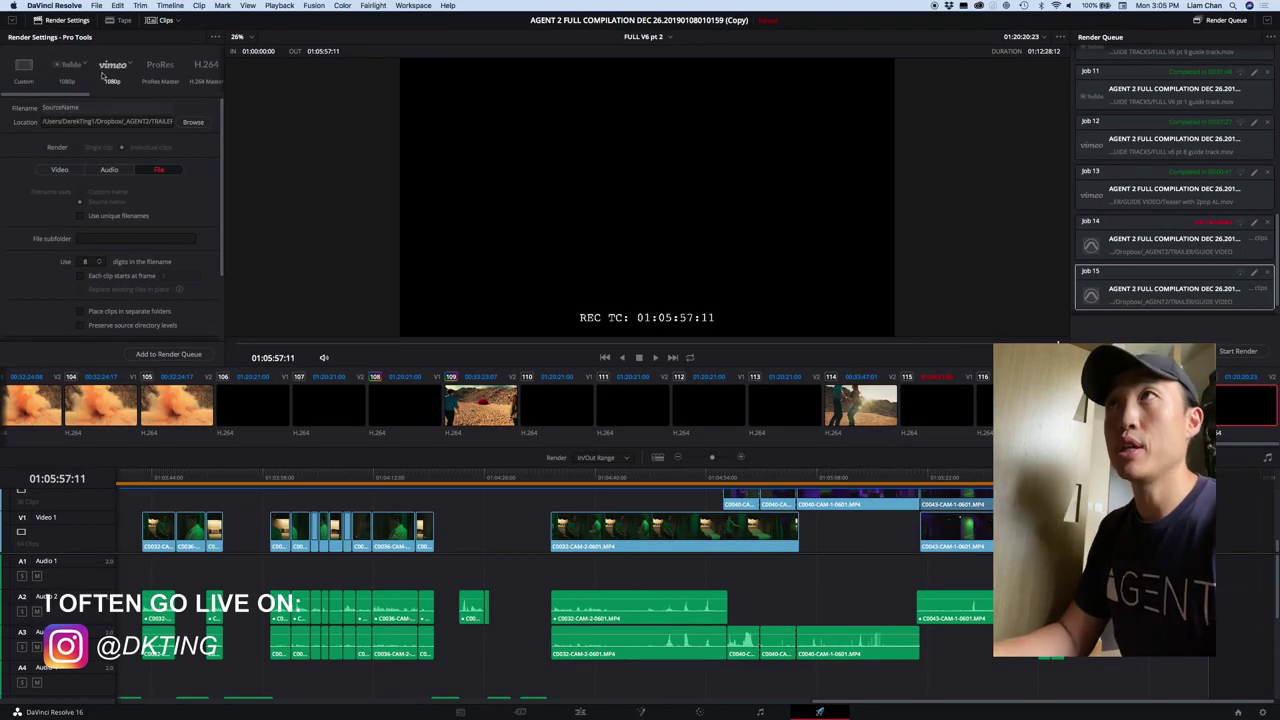
- Select the Vimeo 1080p preset: 1920 x 1080 QuickTime, H.264 video, AAC audio
left_click(118, 68)
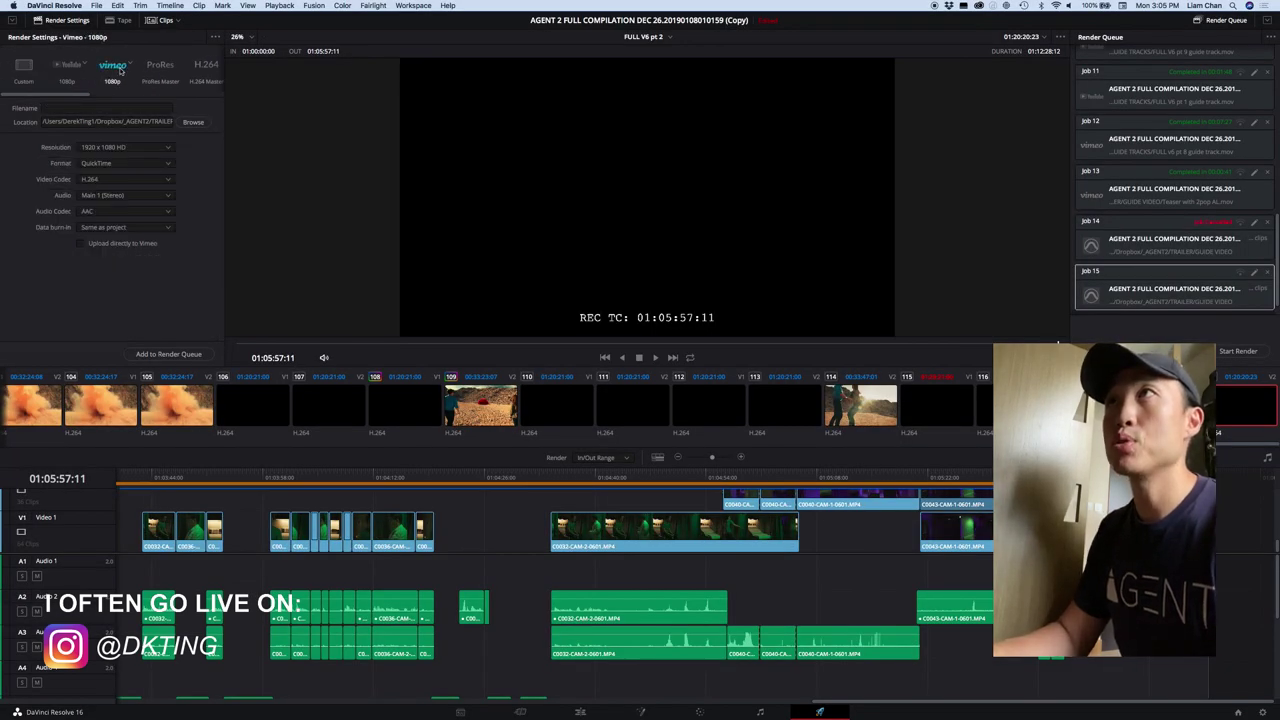